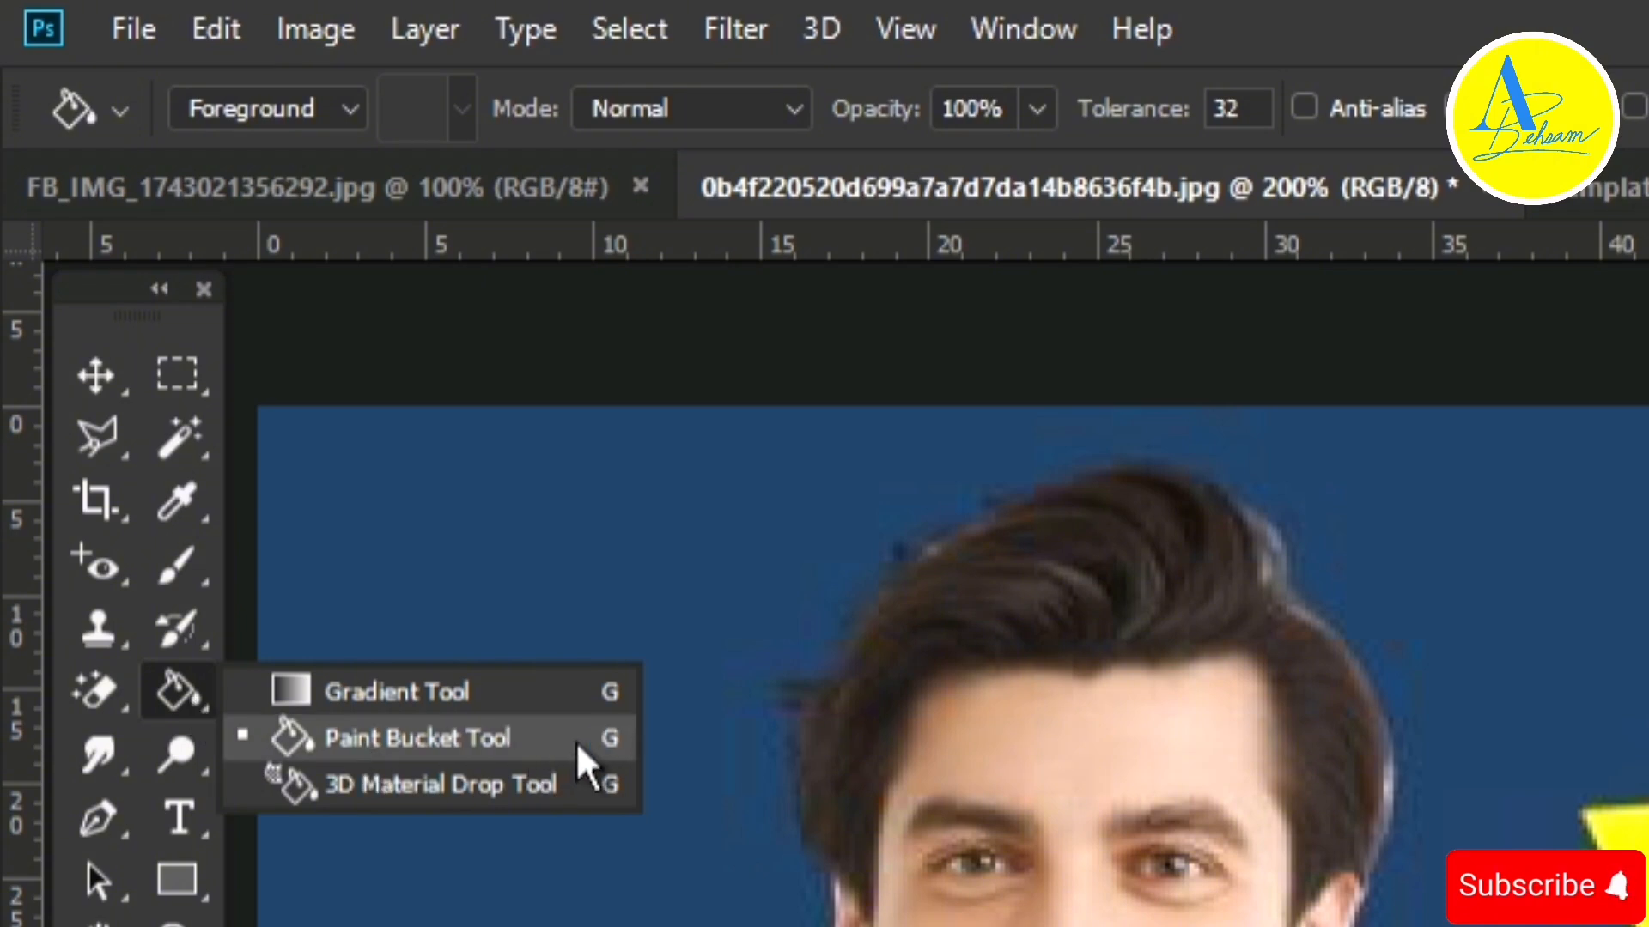
- Switch from the Paint Bucket tool to the Gradient and Red Eye tools, and return to the Paint Bucket tool
click(600, 743)
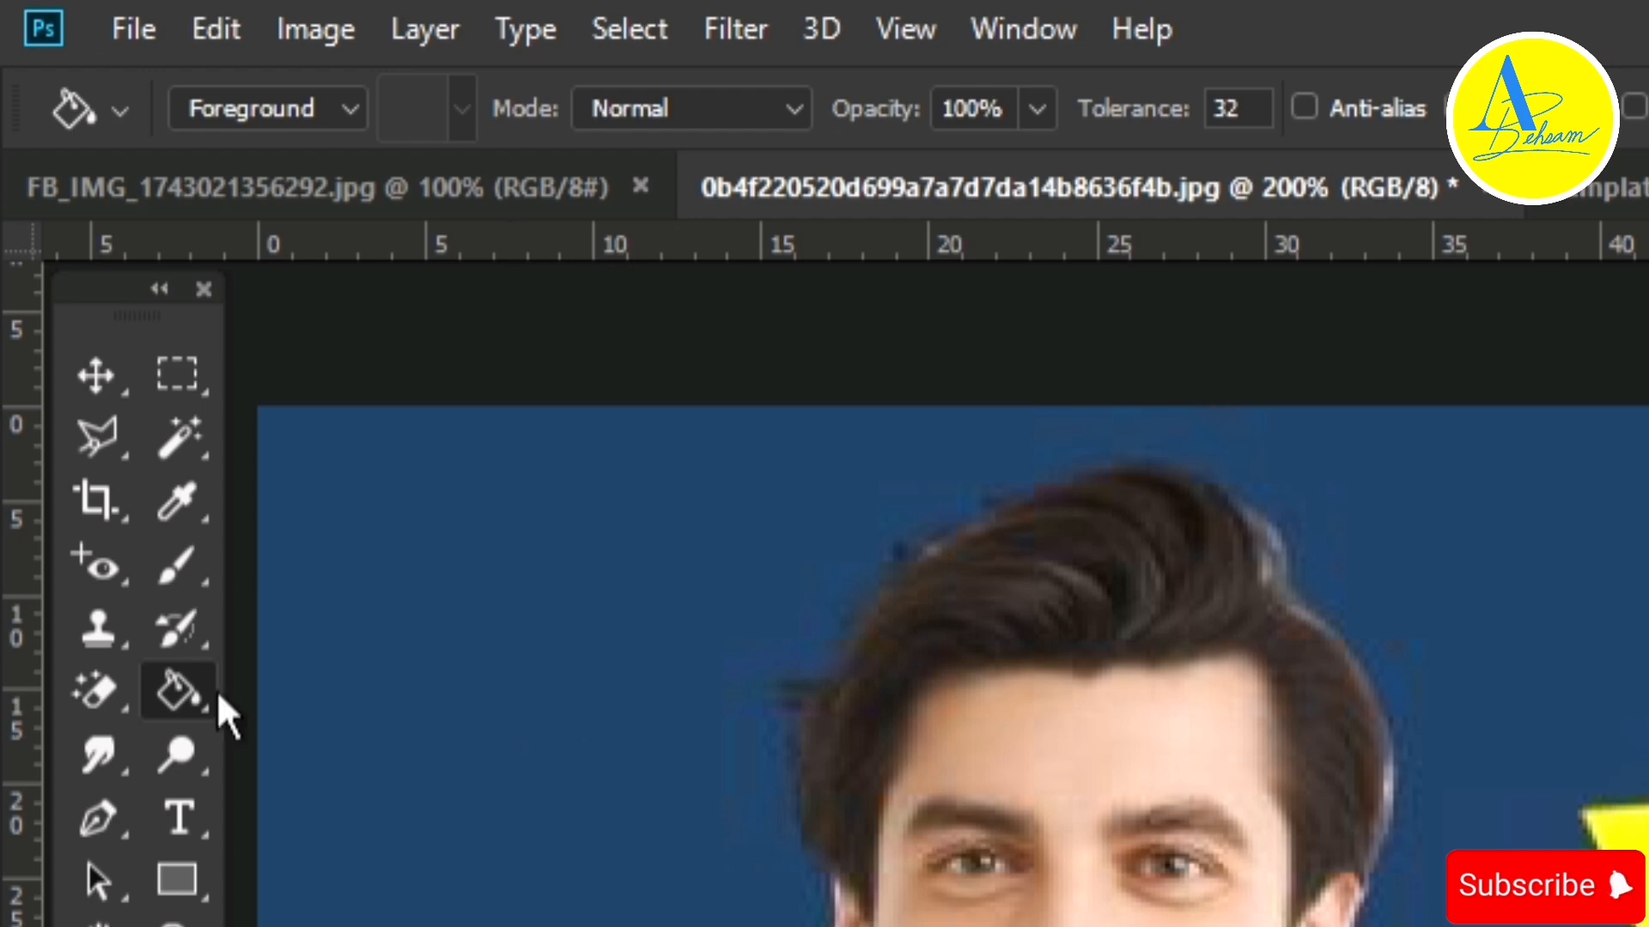
right_click(177, 679)
click(361, 687)
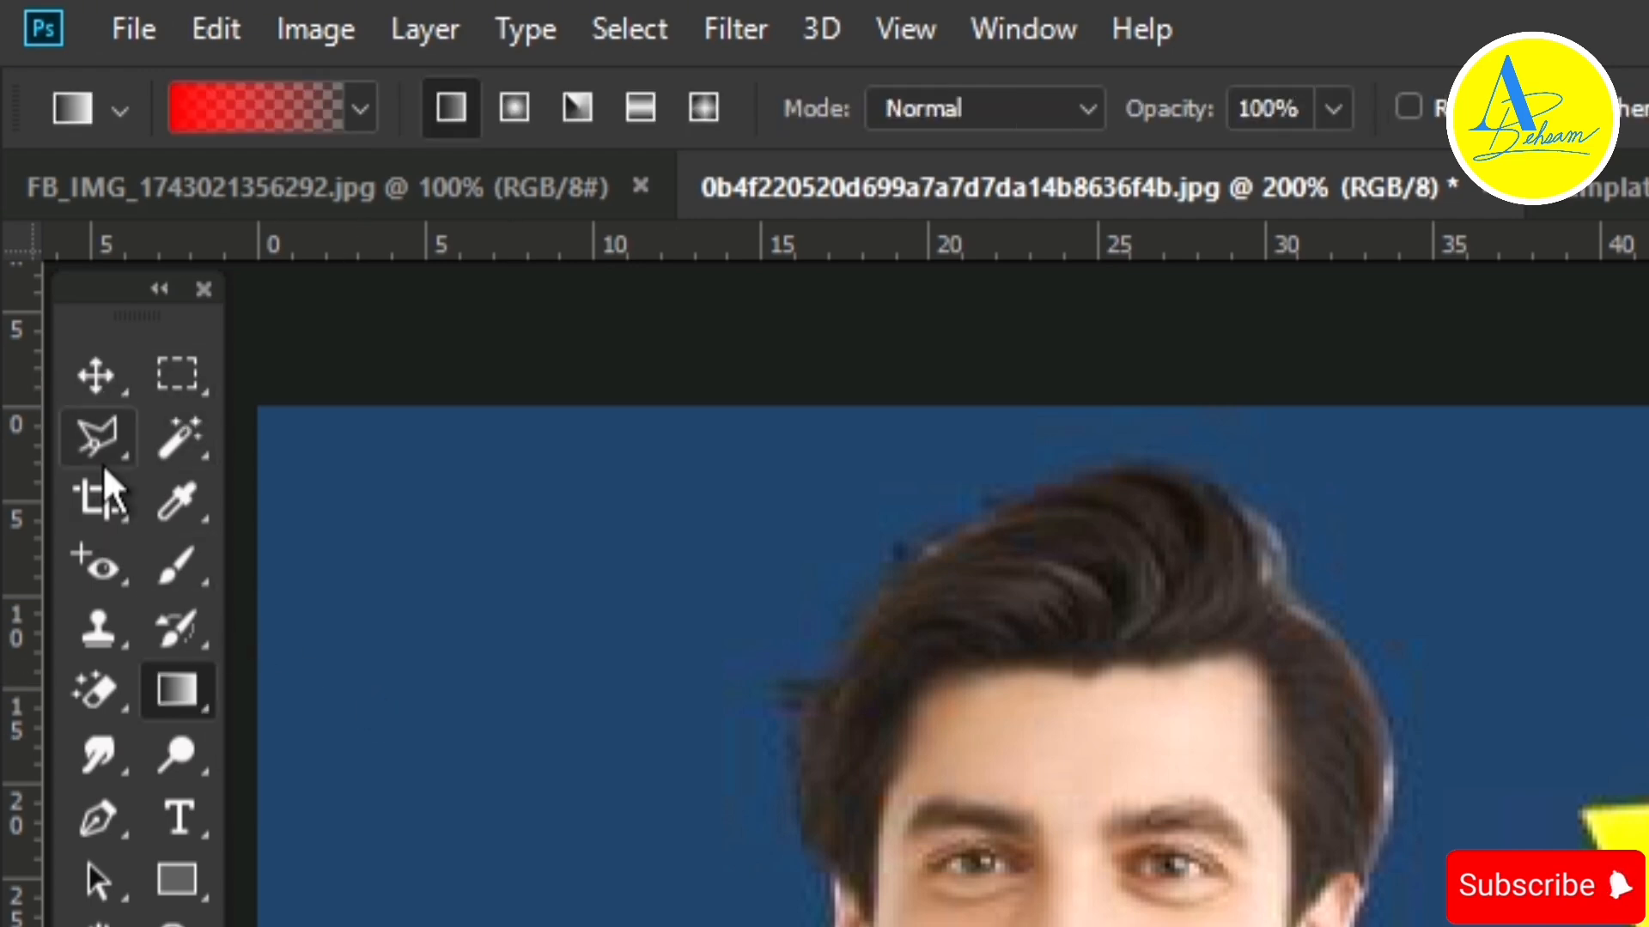
click(97, 541)
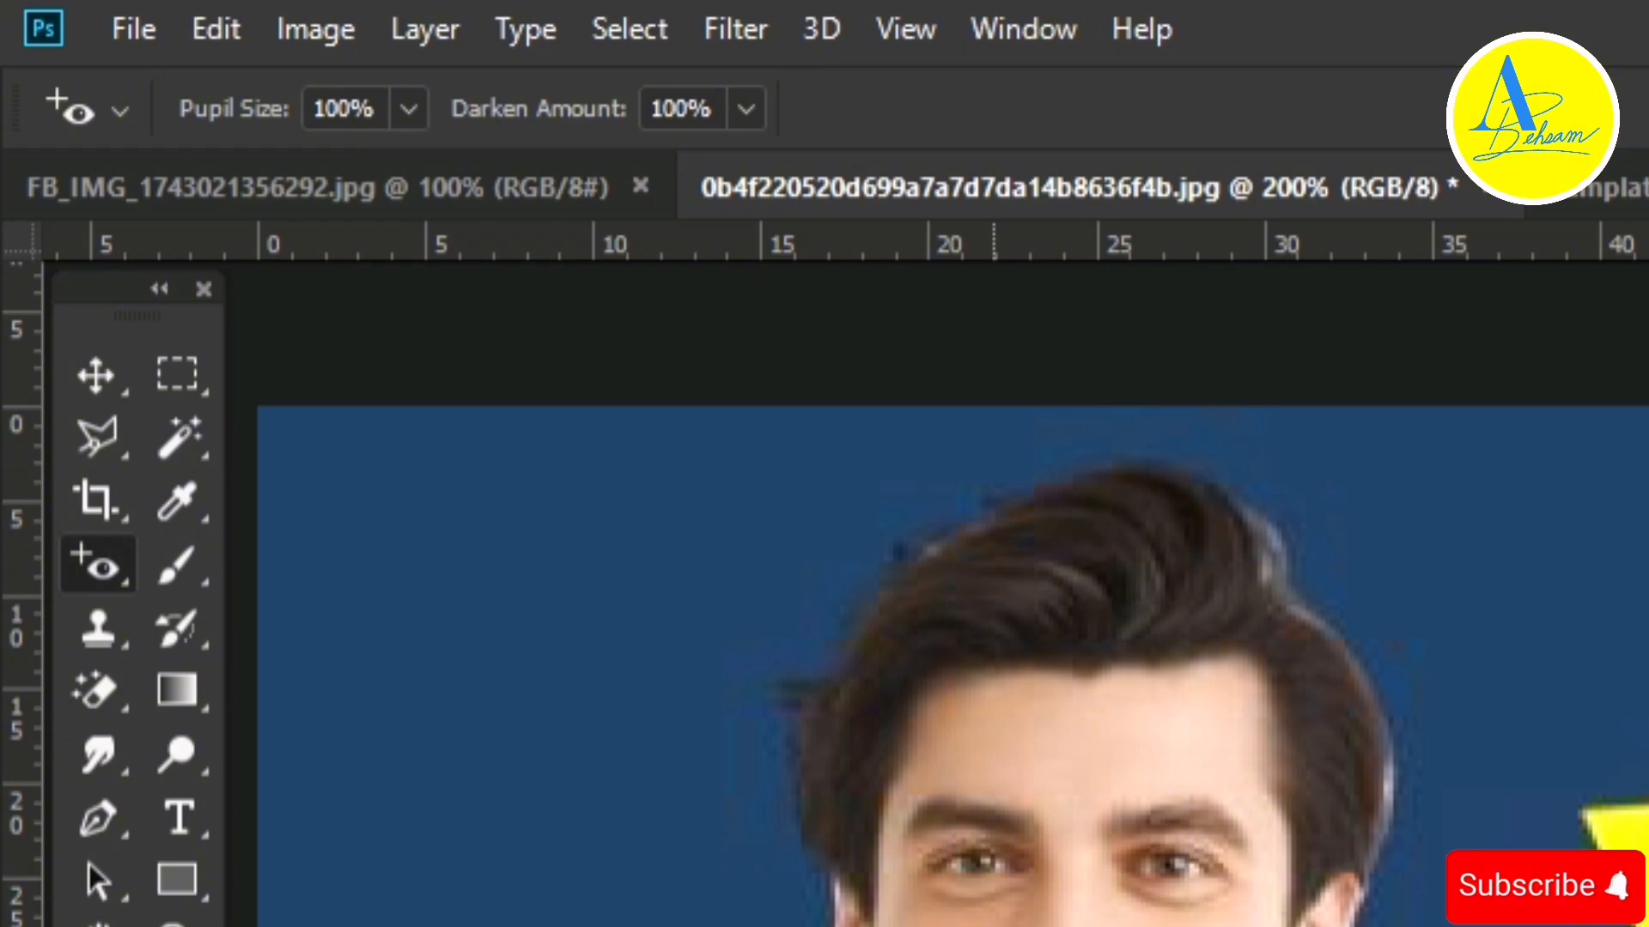
key(g)
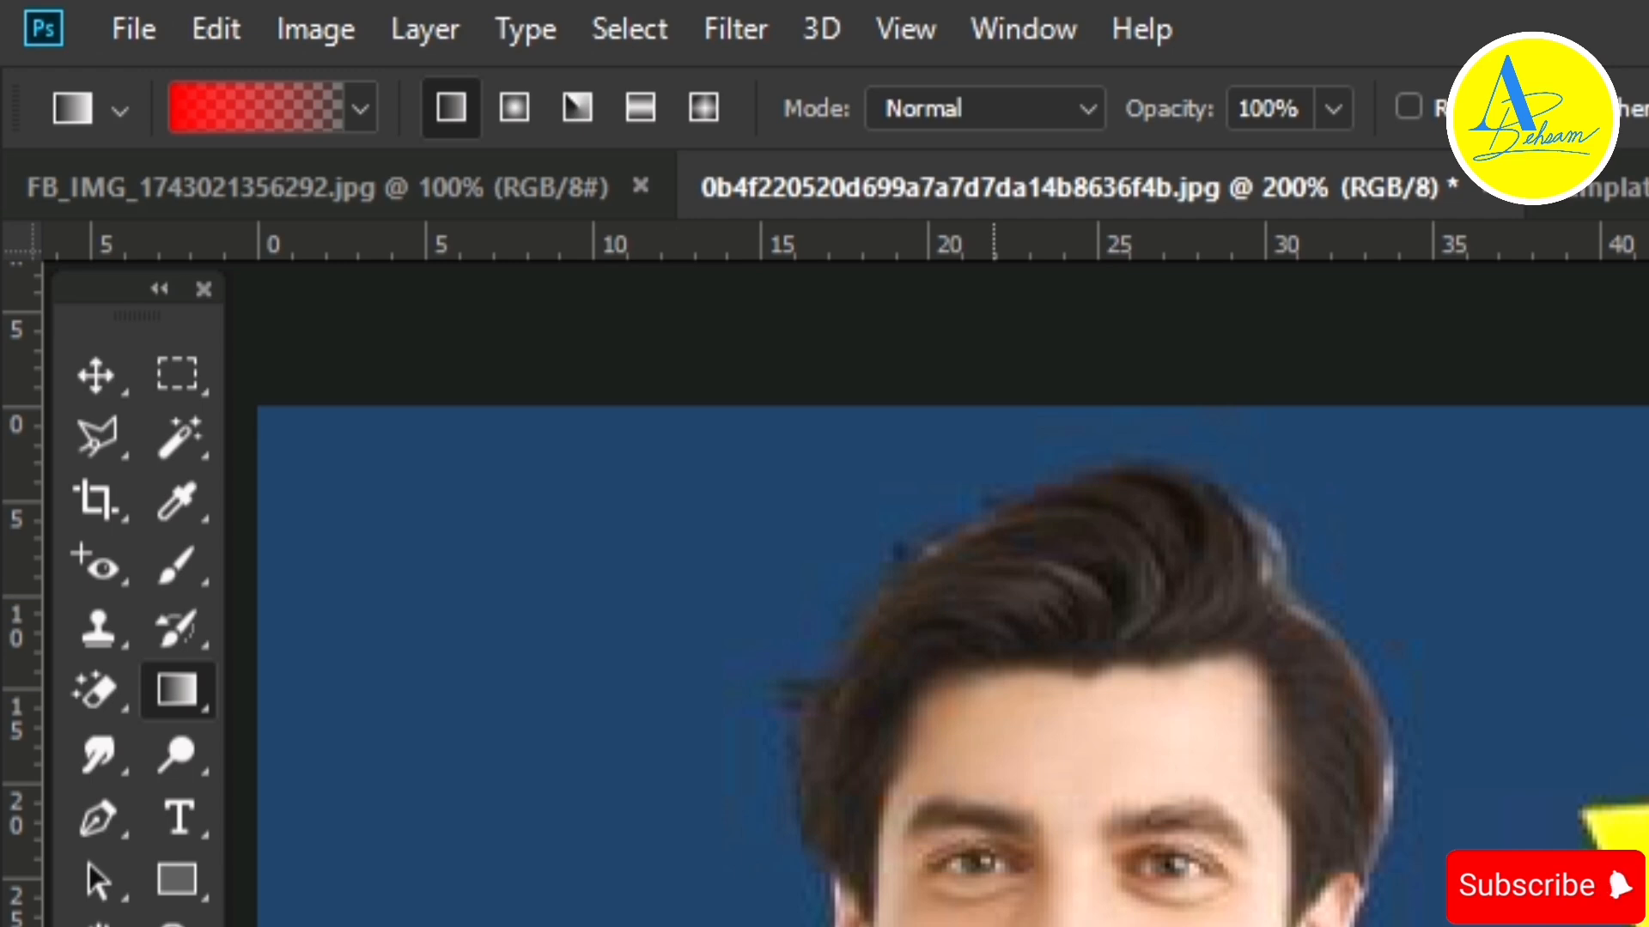
key(shift+g)
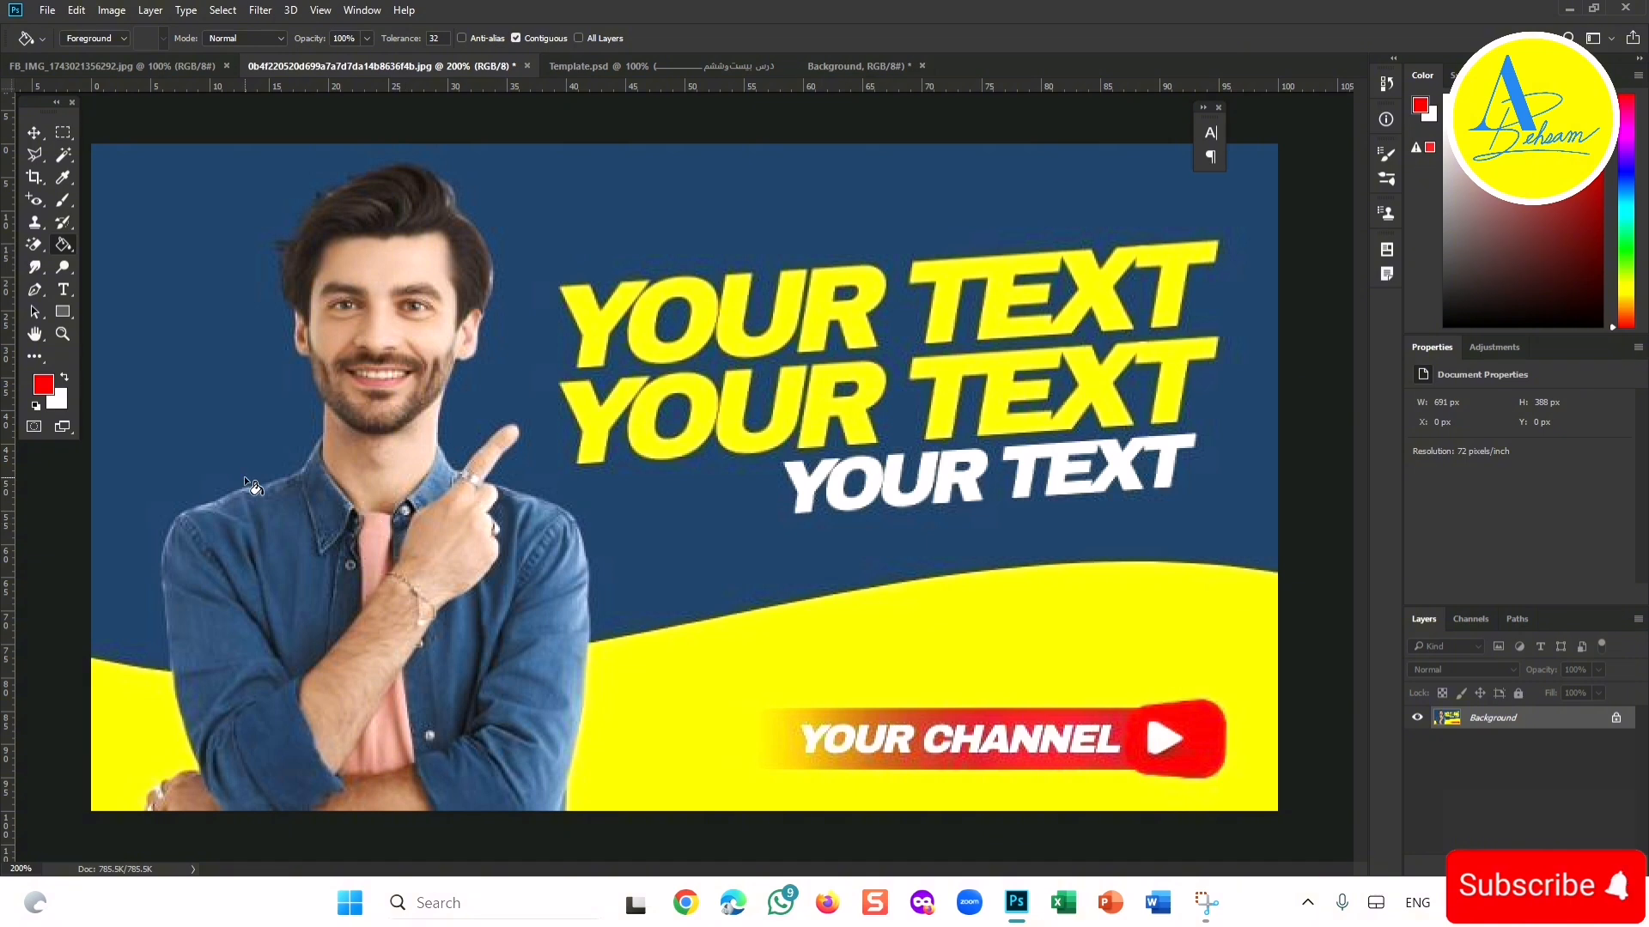
- Set the foreground color to green #0b870e
click(43, 384)
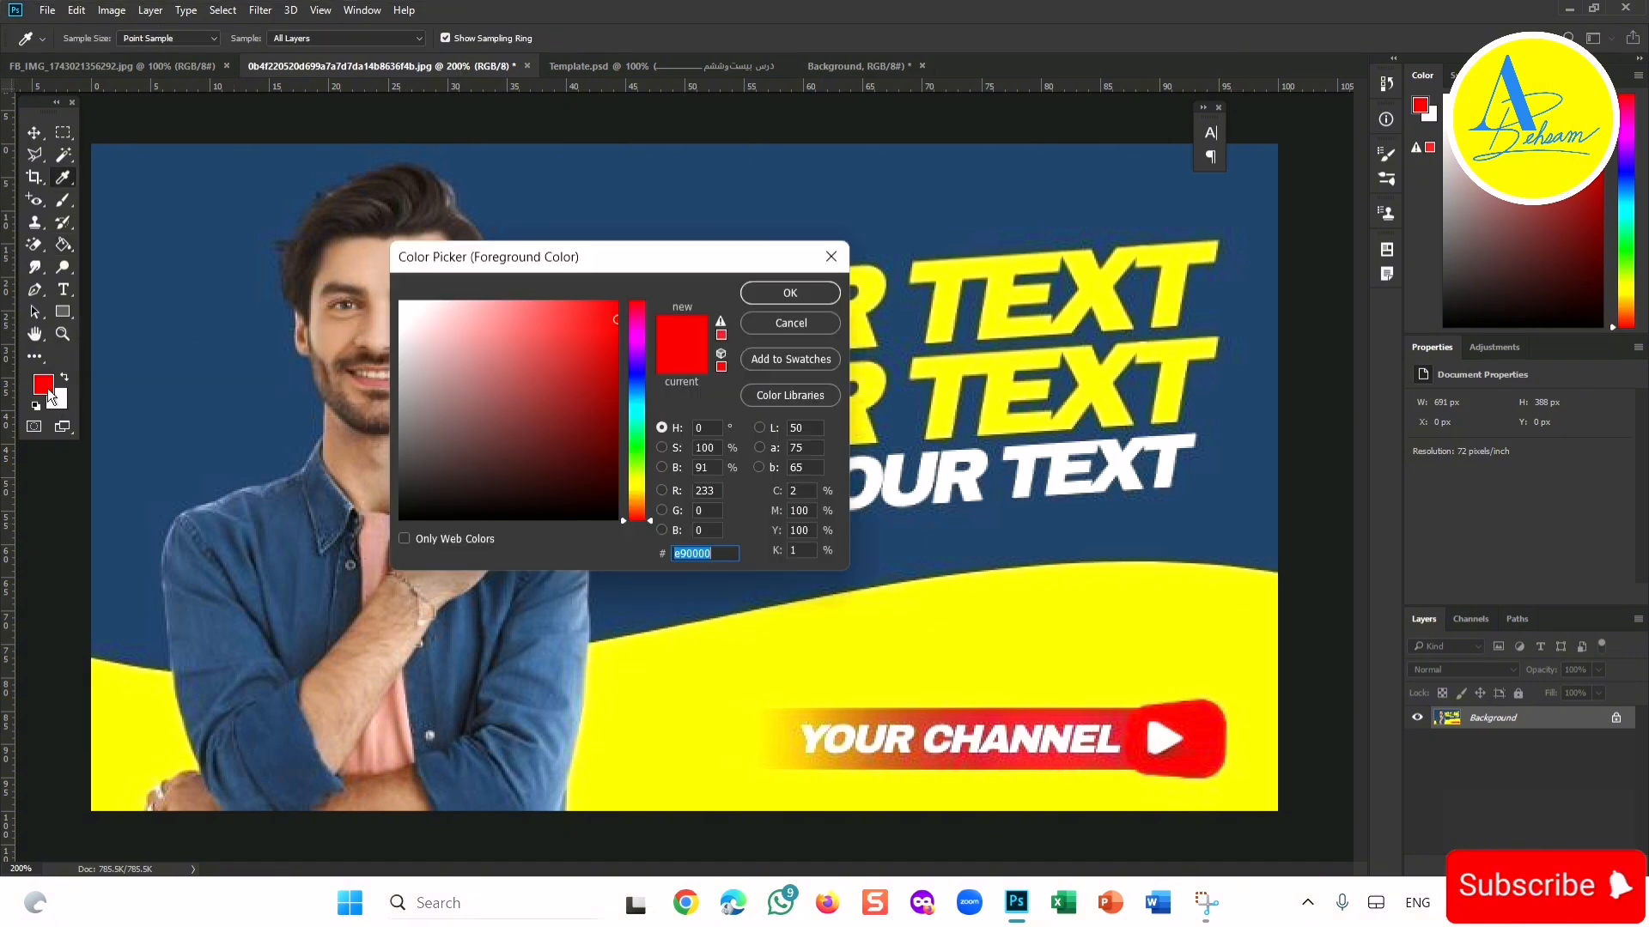
click(633, 446)
click(600, 403)
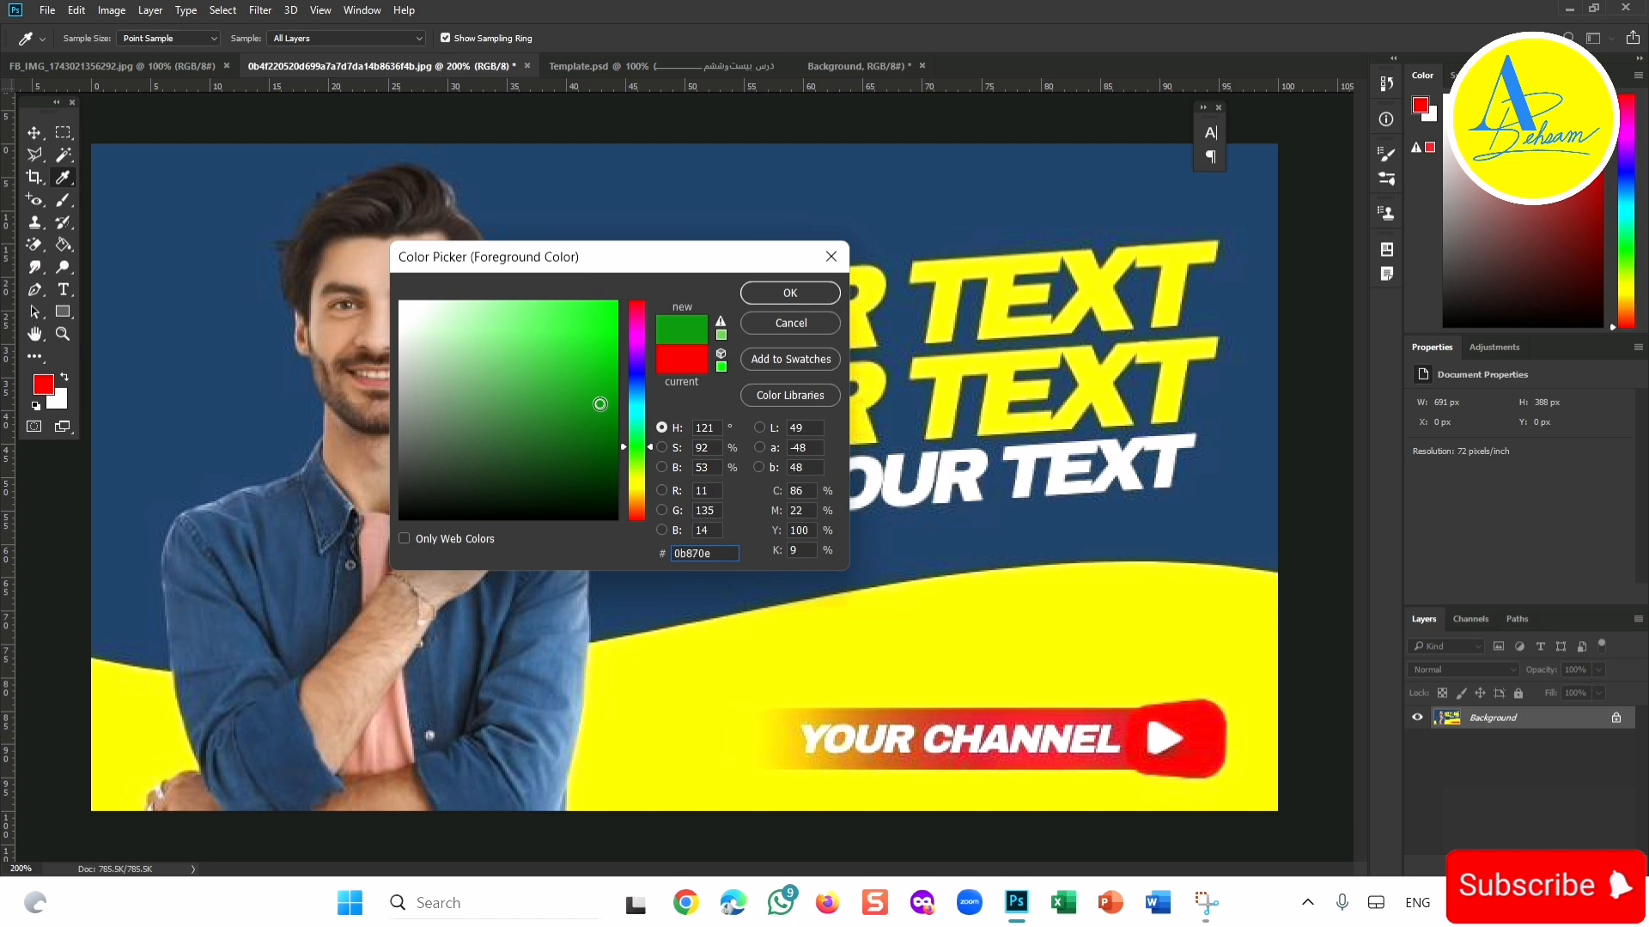
key(g)
click(784, 295)
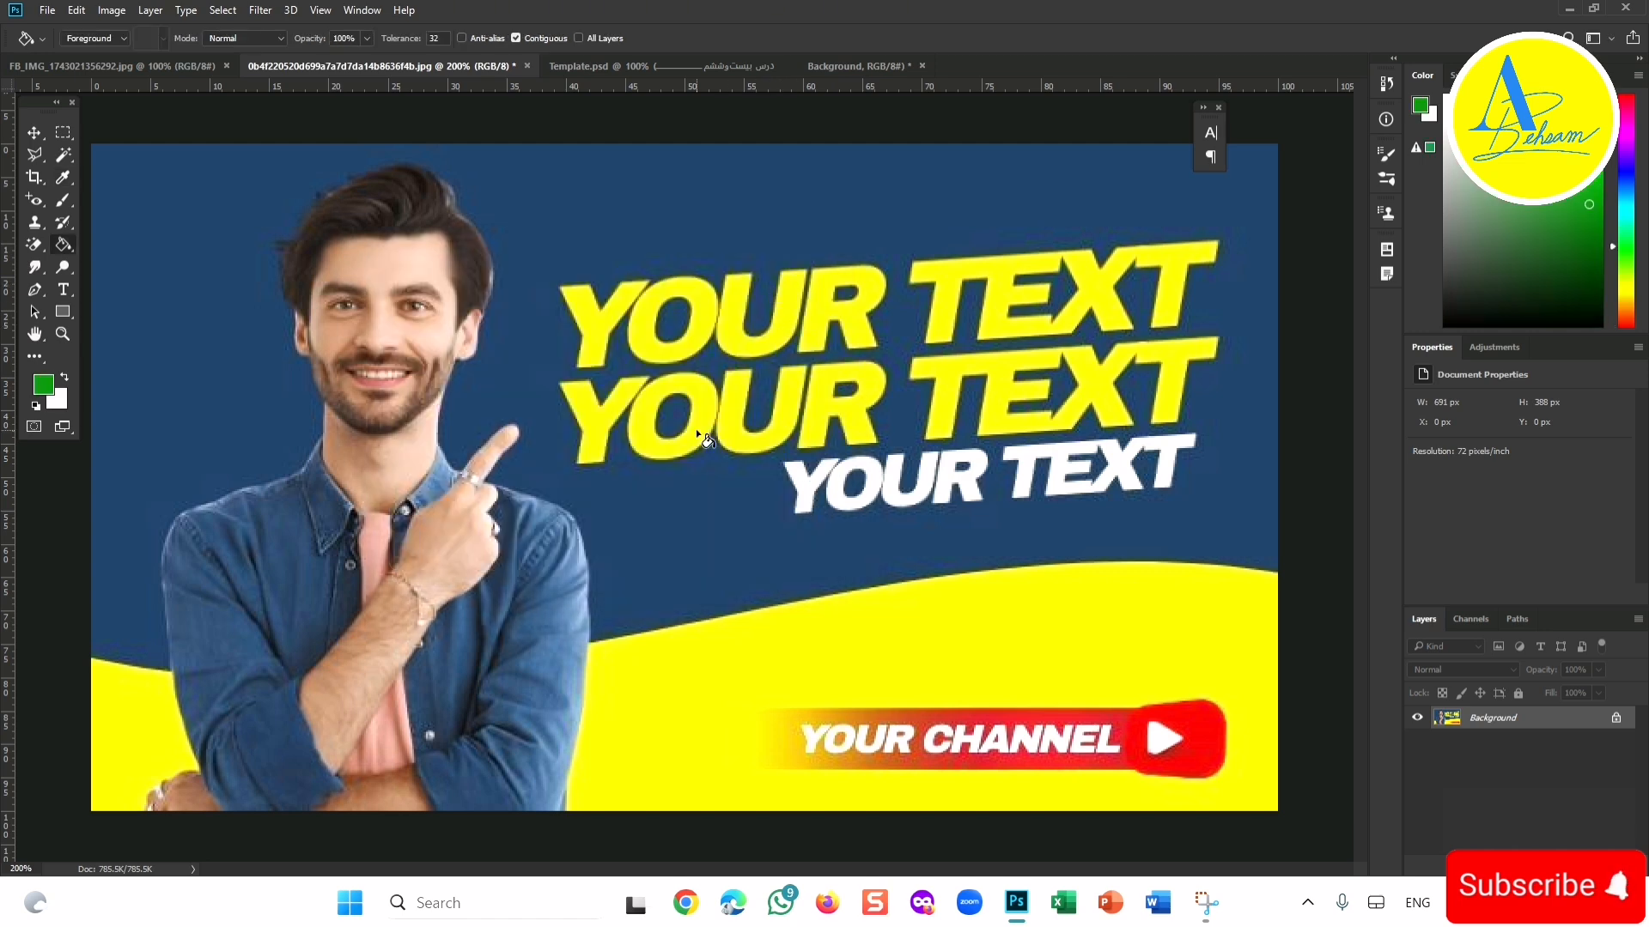
- Try filling the yellow wave and the blue background with green, undoing the fills
click(897, 660)
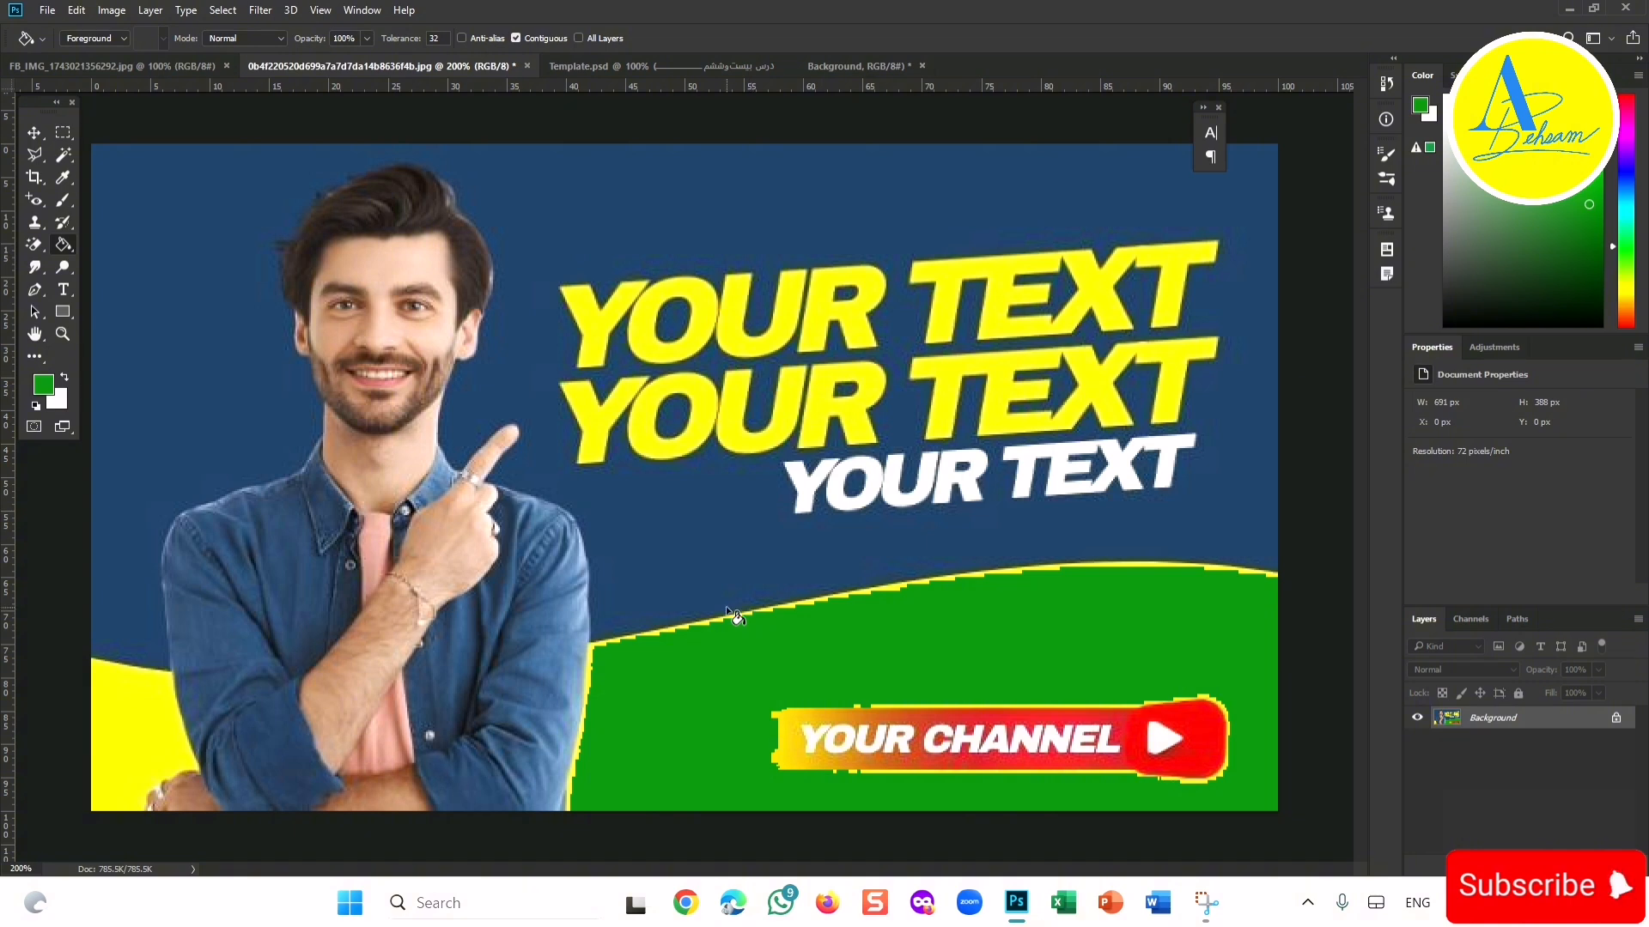
click(677, 536)
key(ctrl+z)
key(ctrl+z)
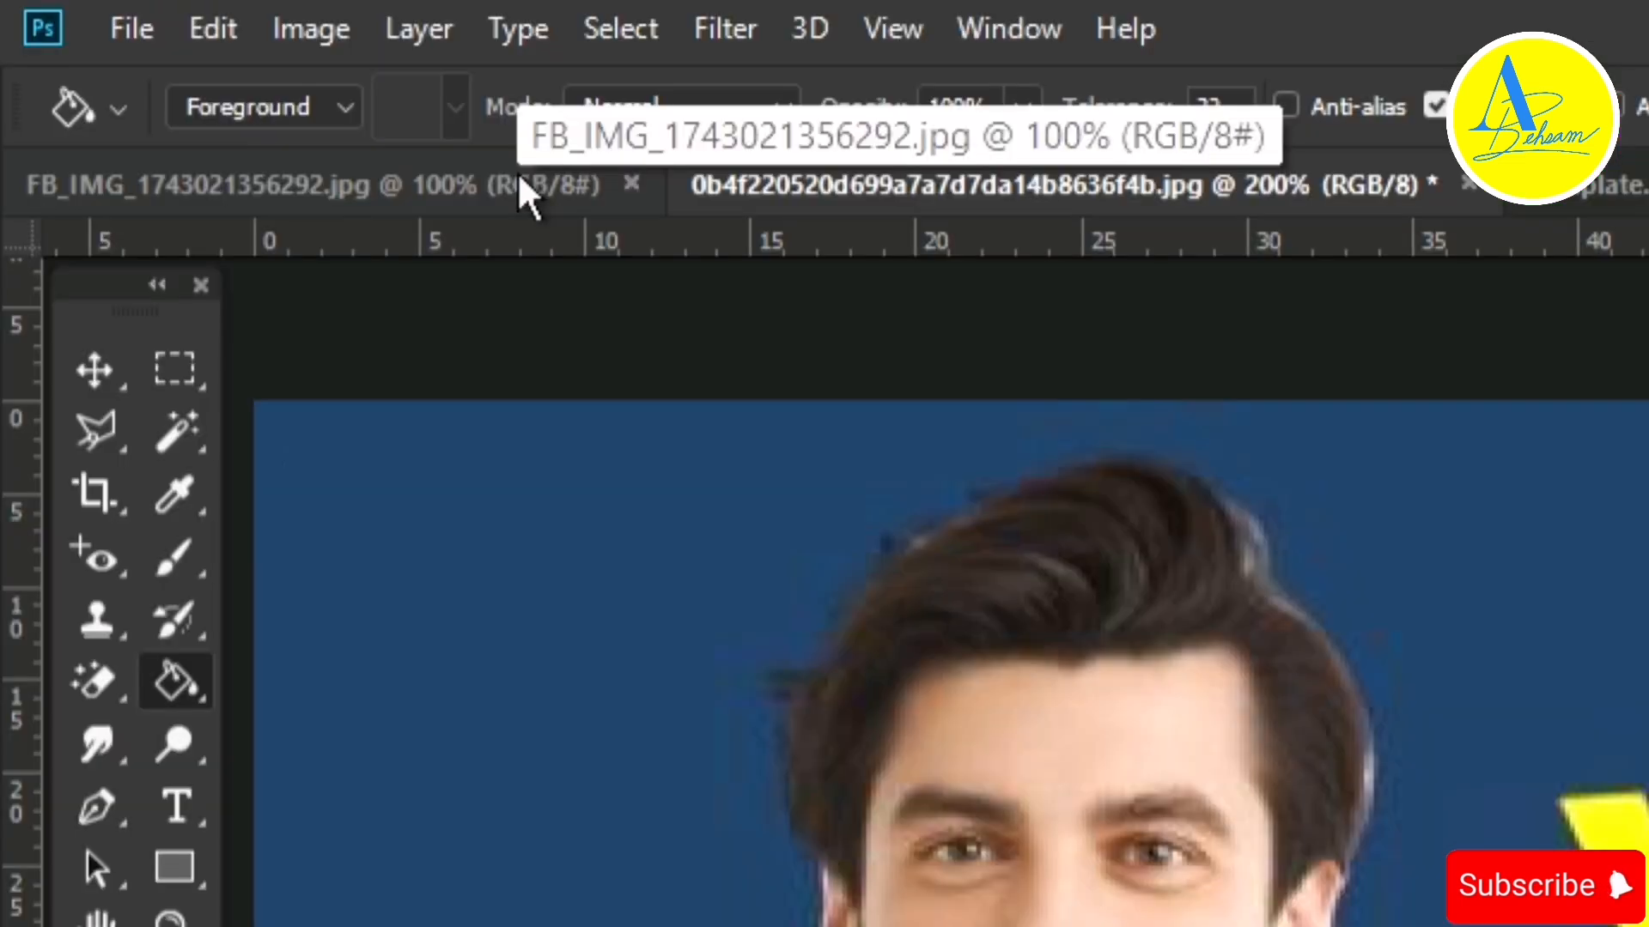
- Test a 52% fill opacity by filling the yellow wave with green, undo the fill, and restore 100% opacity
click(282, 39)
click(795, 121)
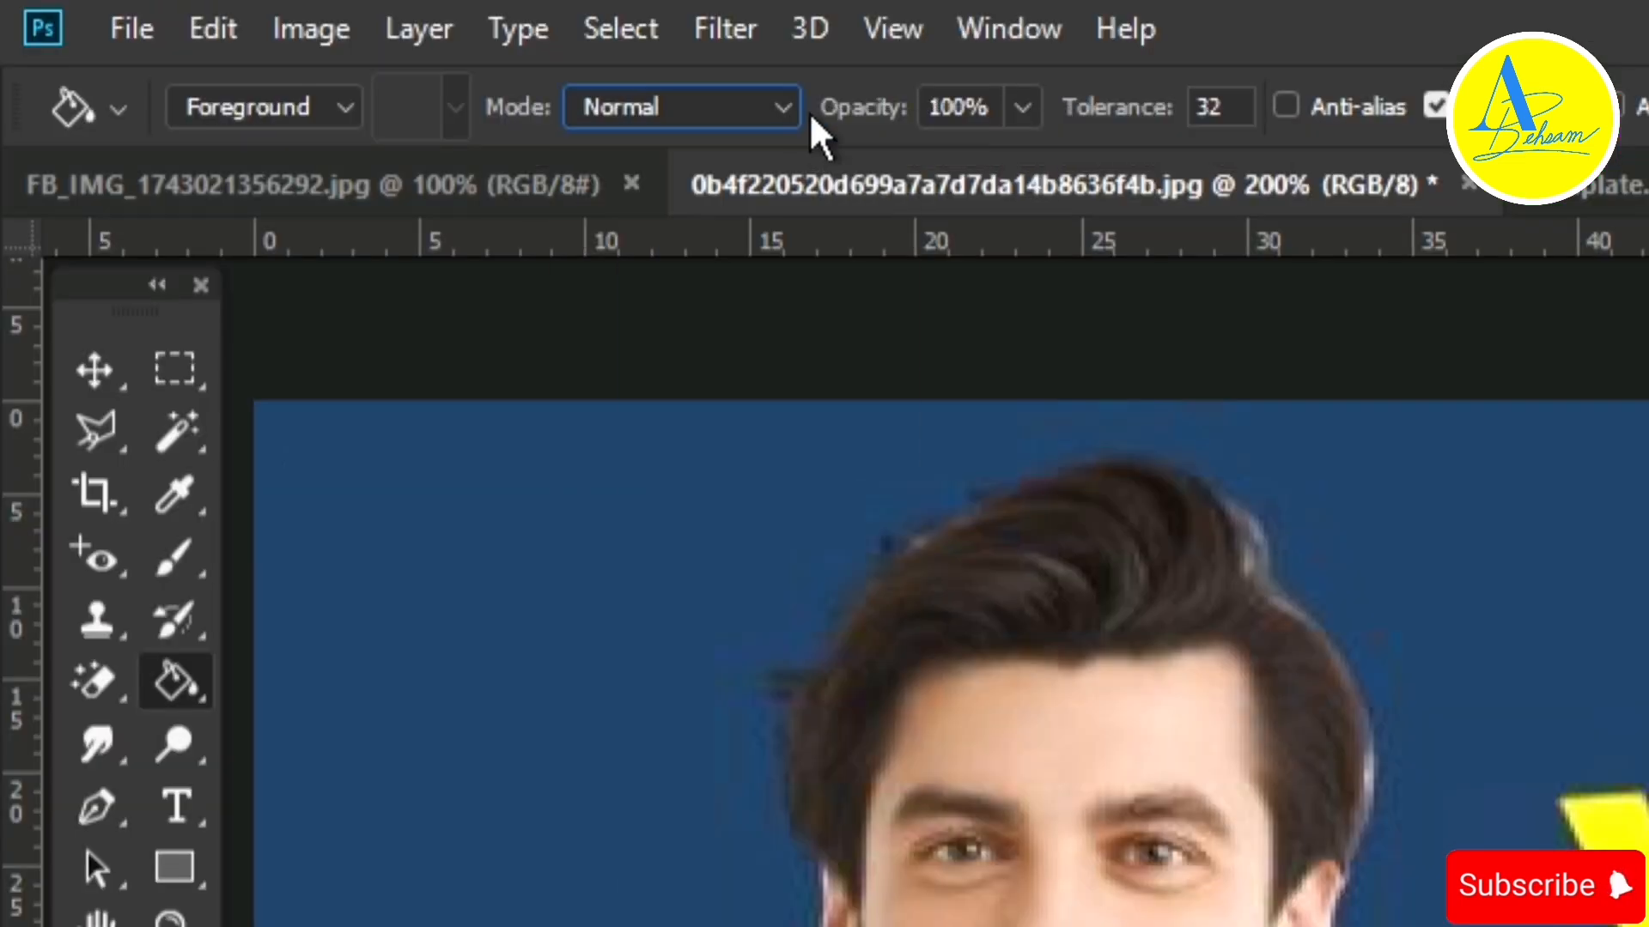
click(1022, 110)
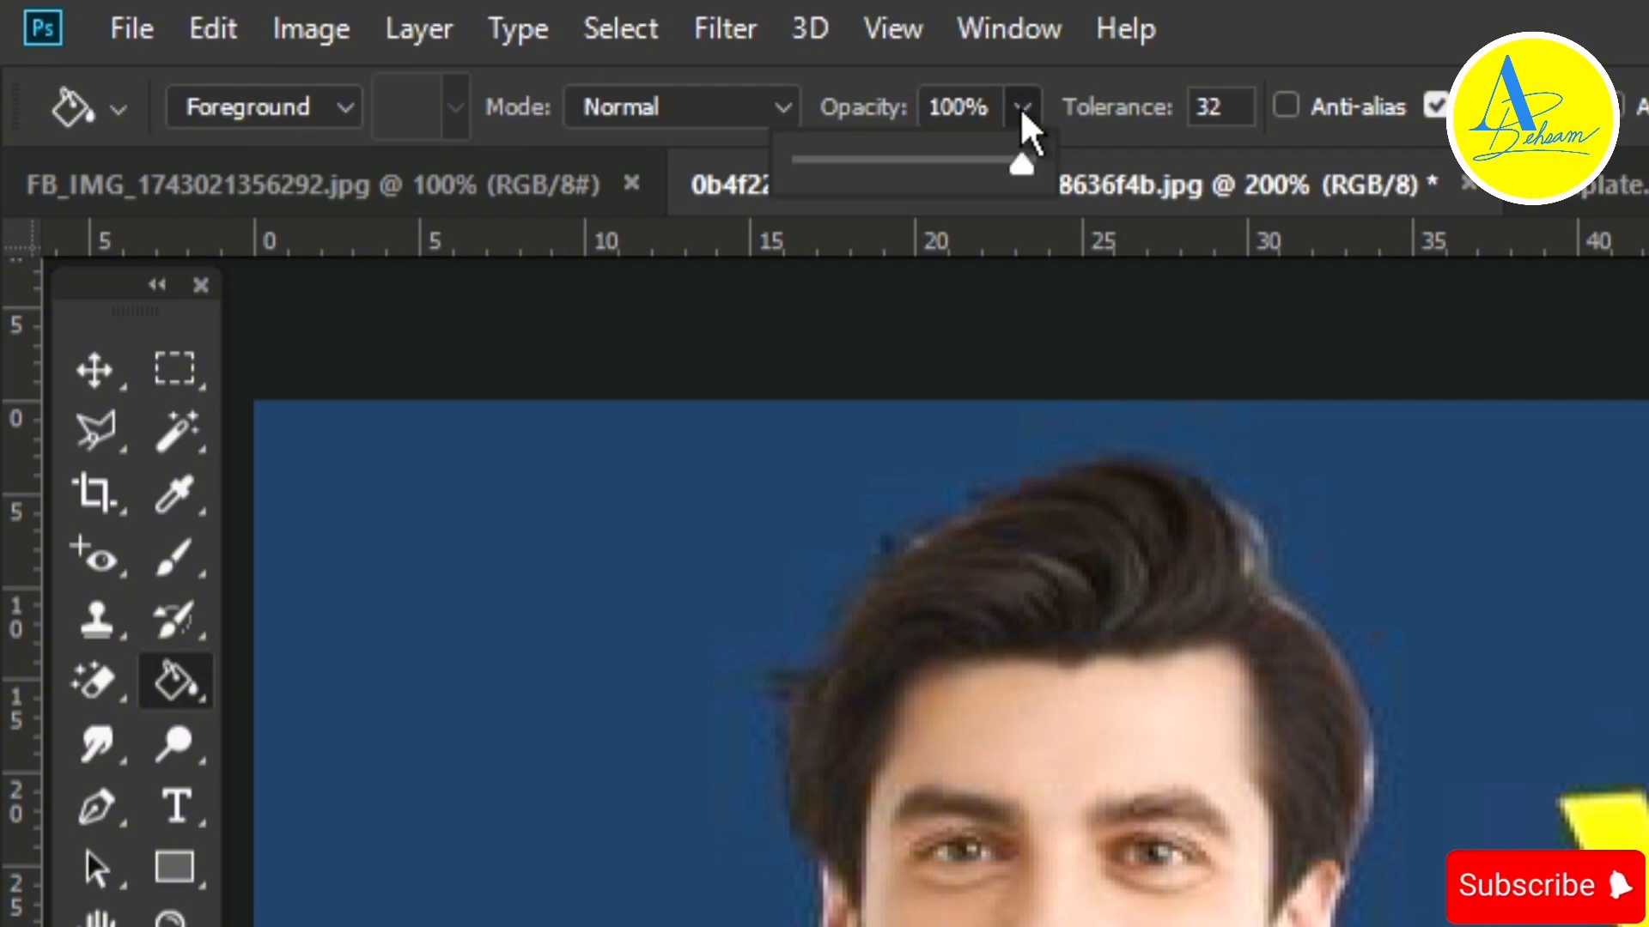
click(917, 163)
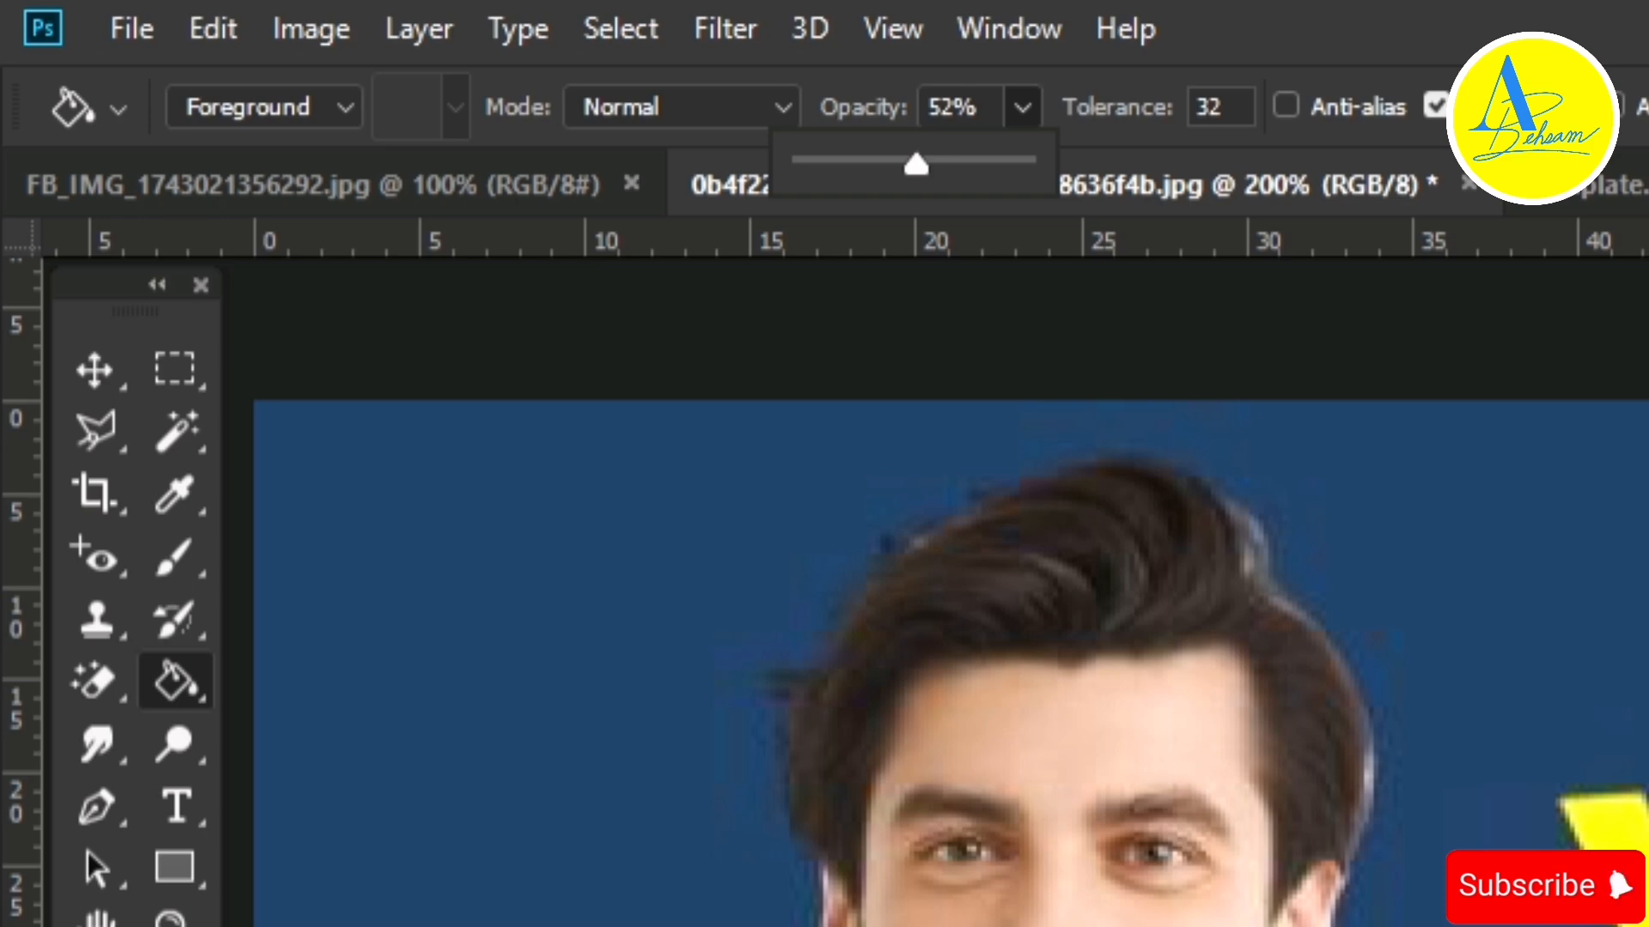
key(Return)
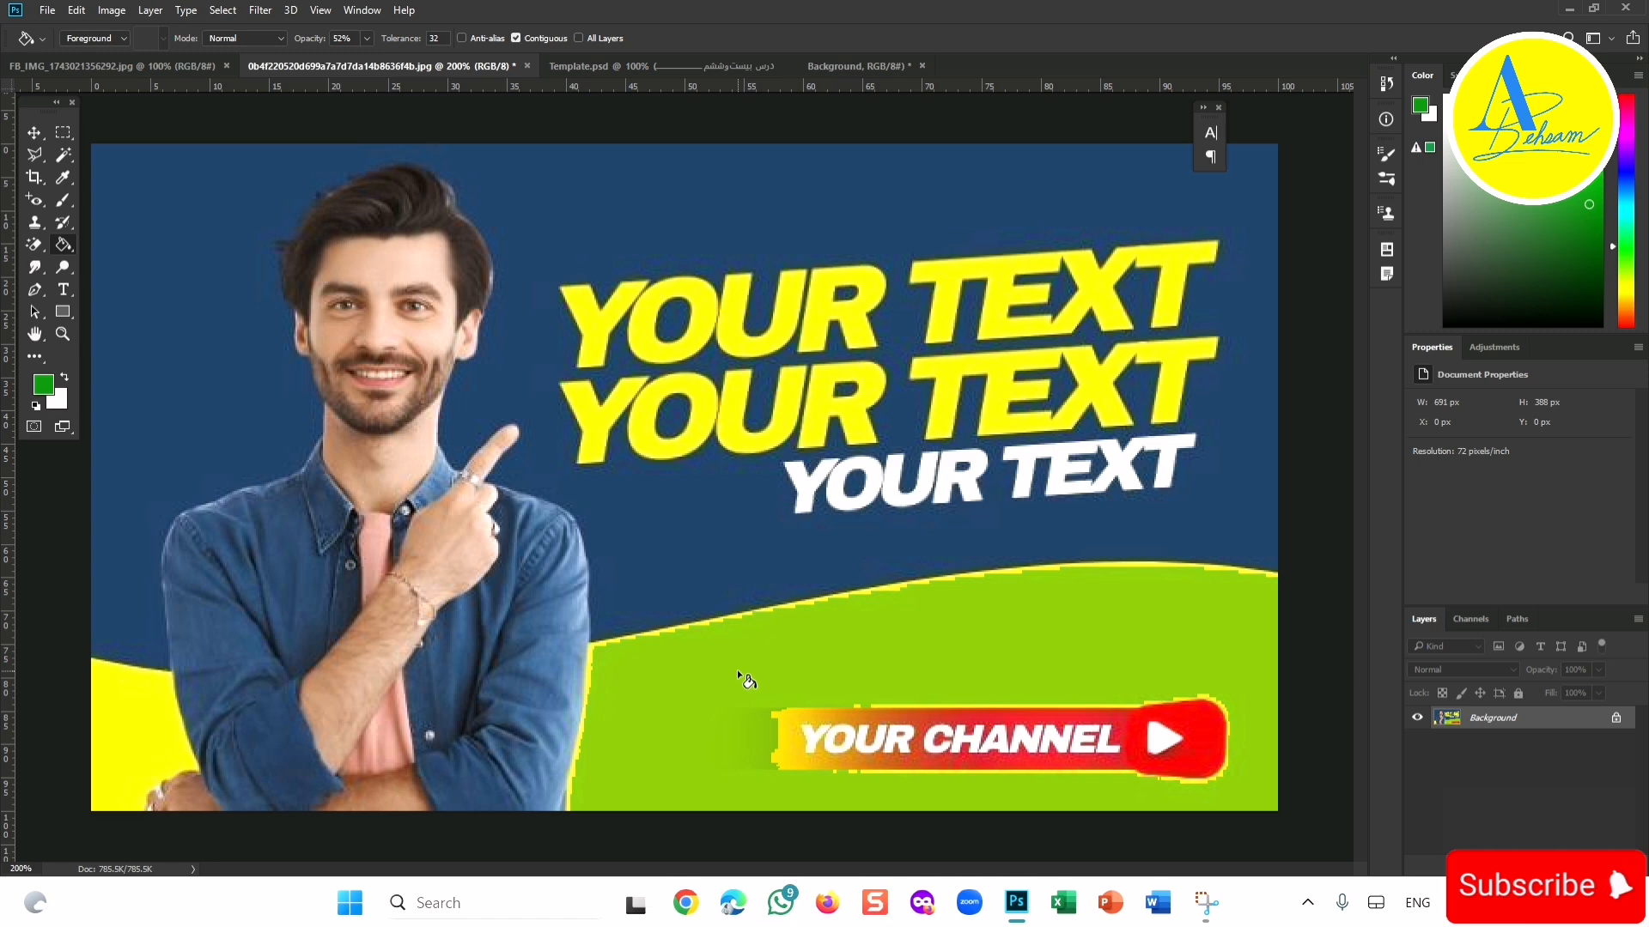
key(ctrl+z)
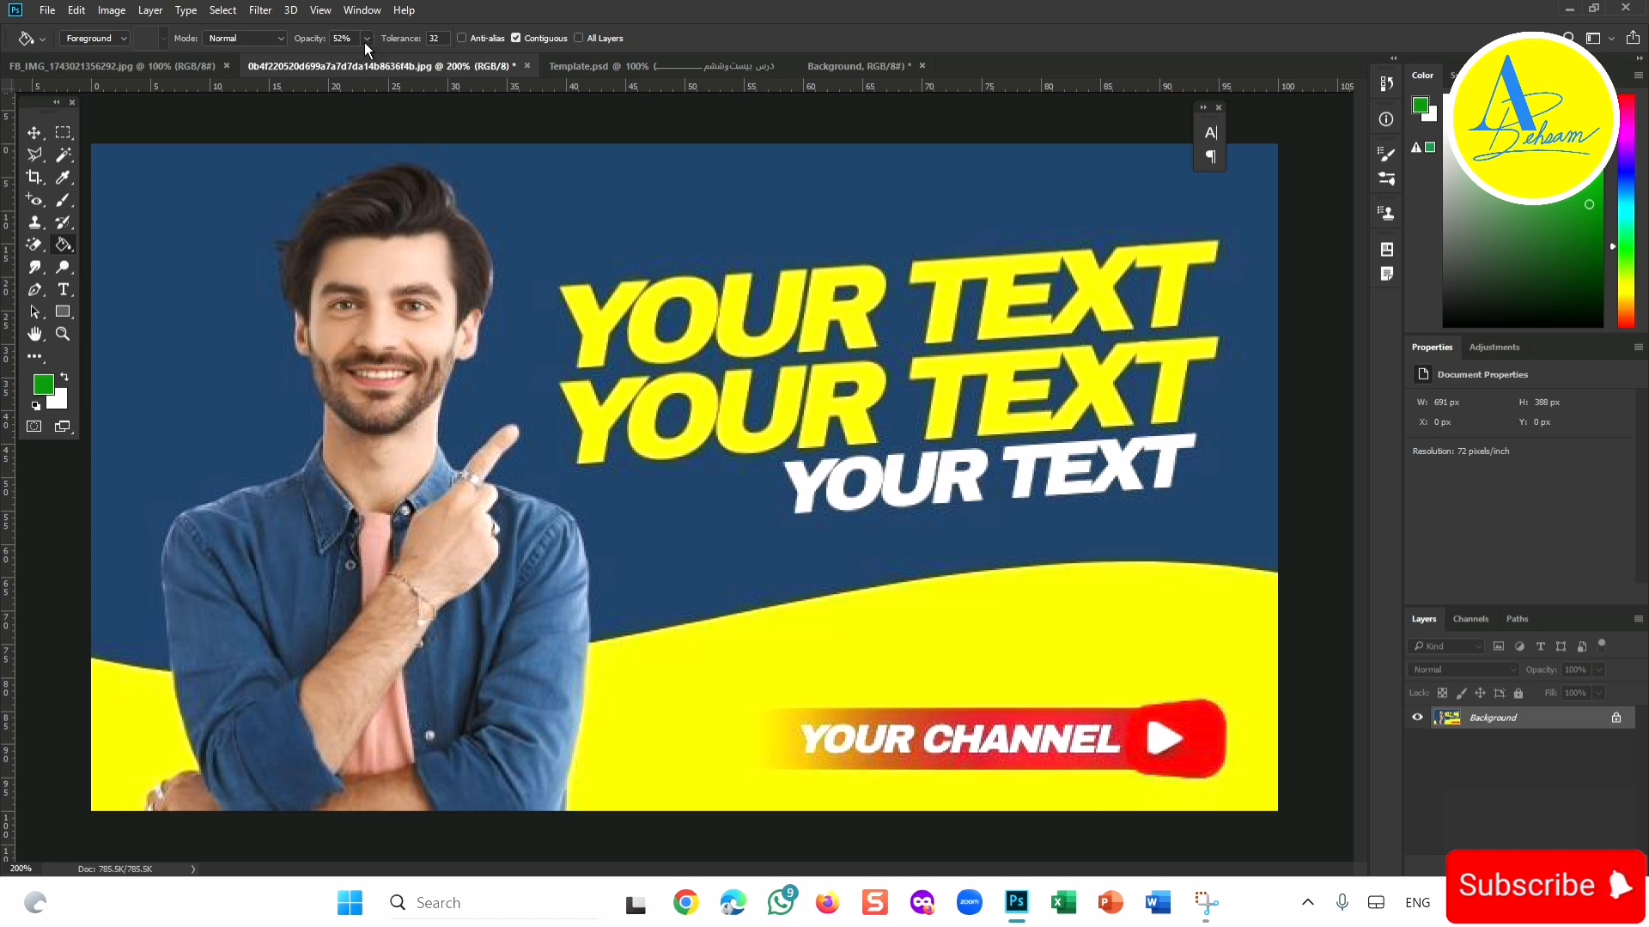
key(0)
- Try filling the yellow wave with green at the existing tolerance and again at tolerance 100, undoing both fills
click(1254, 592)
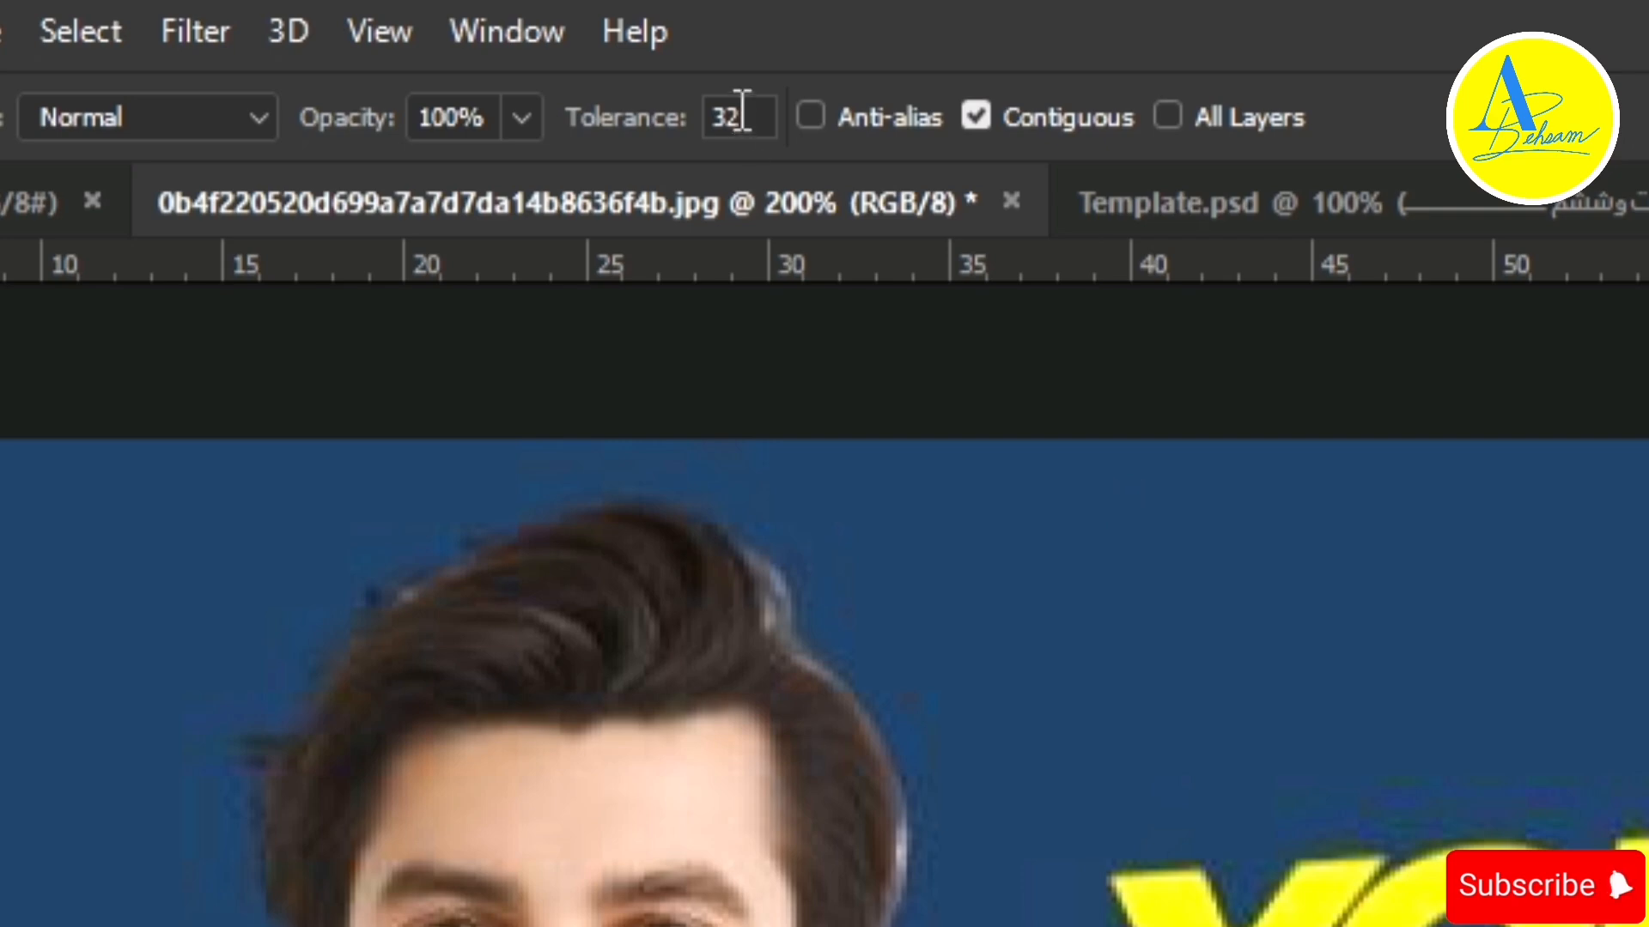
click(439, 38)
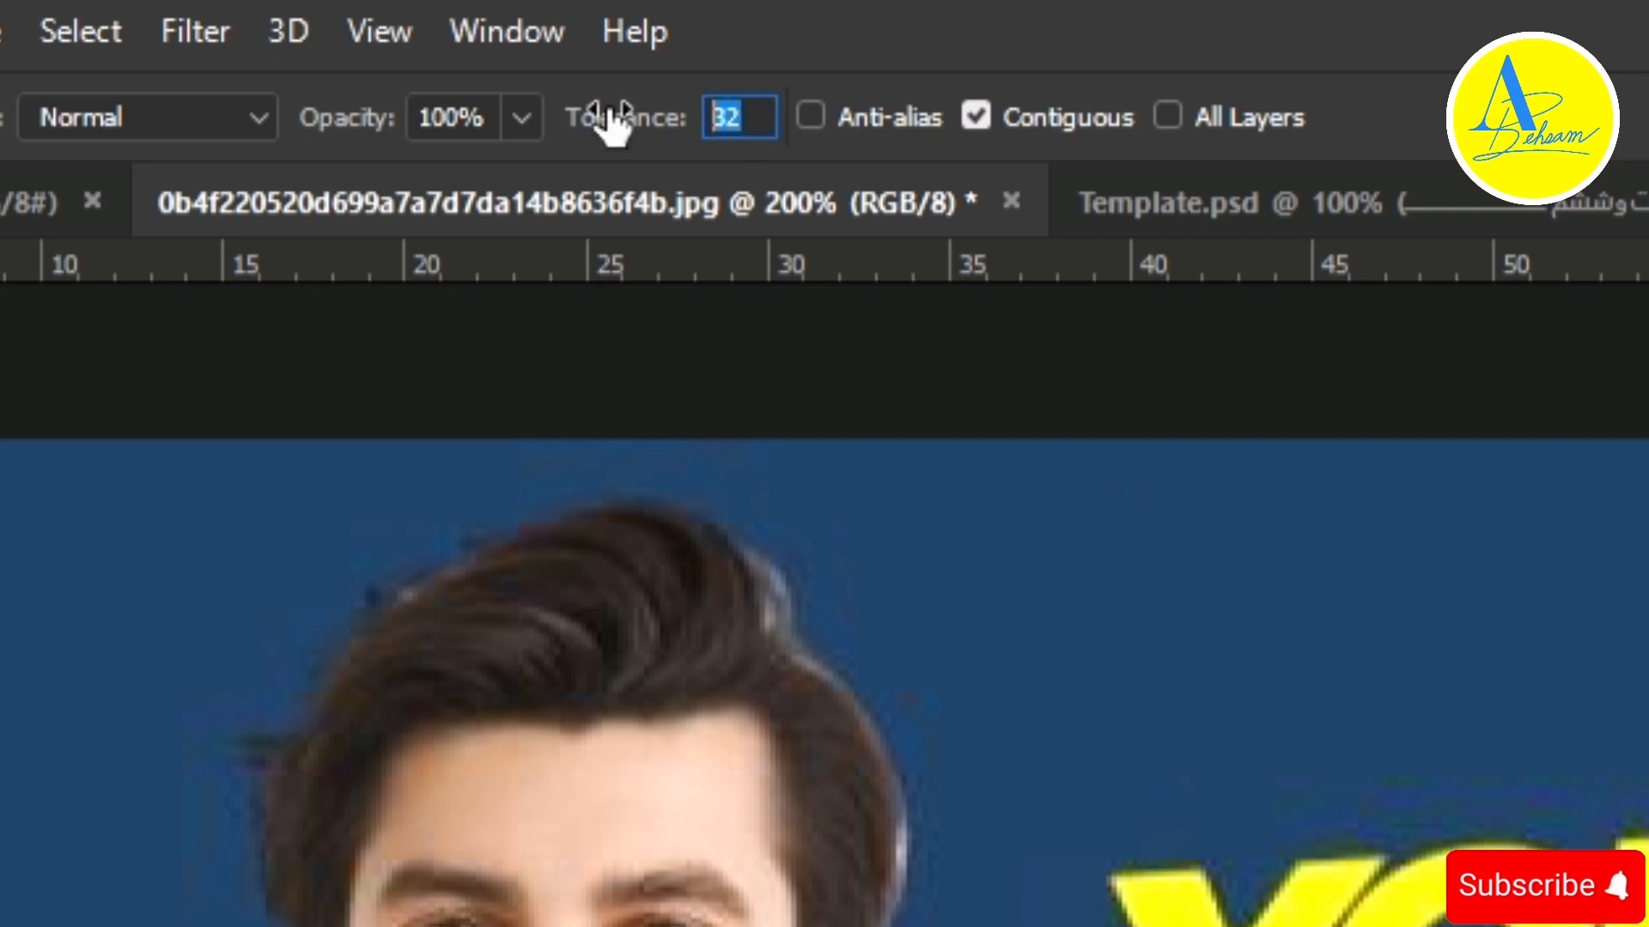
text(100)
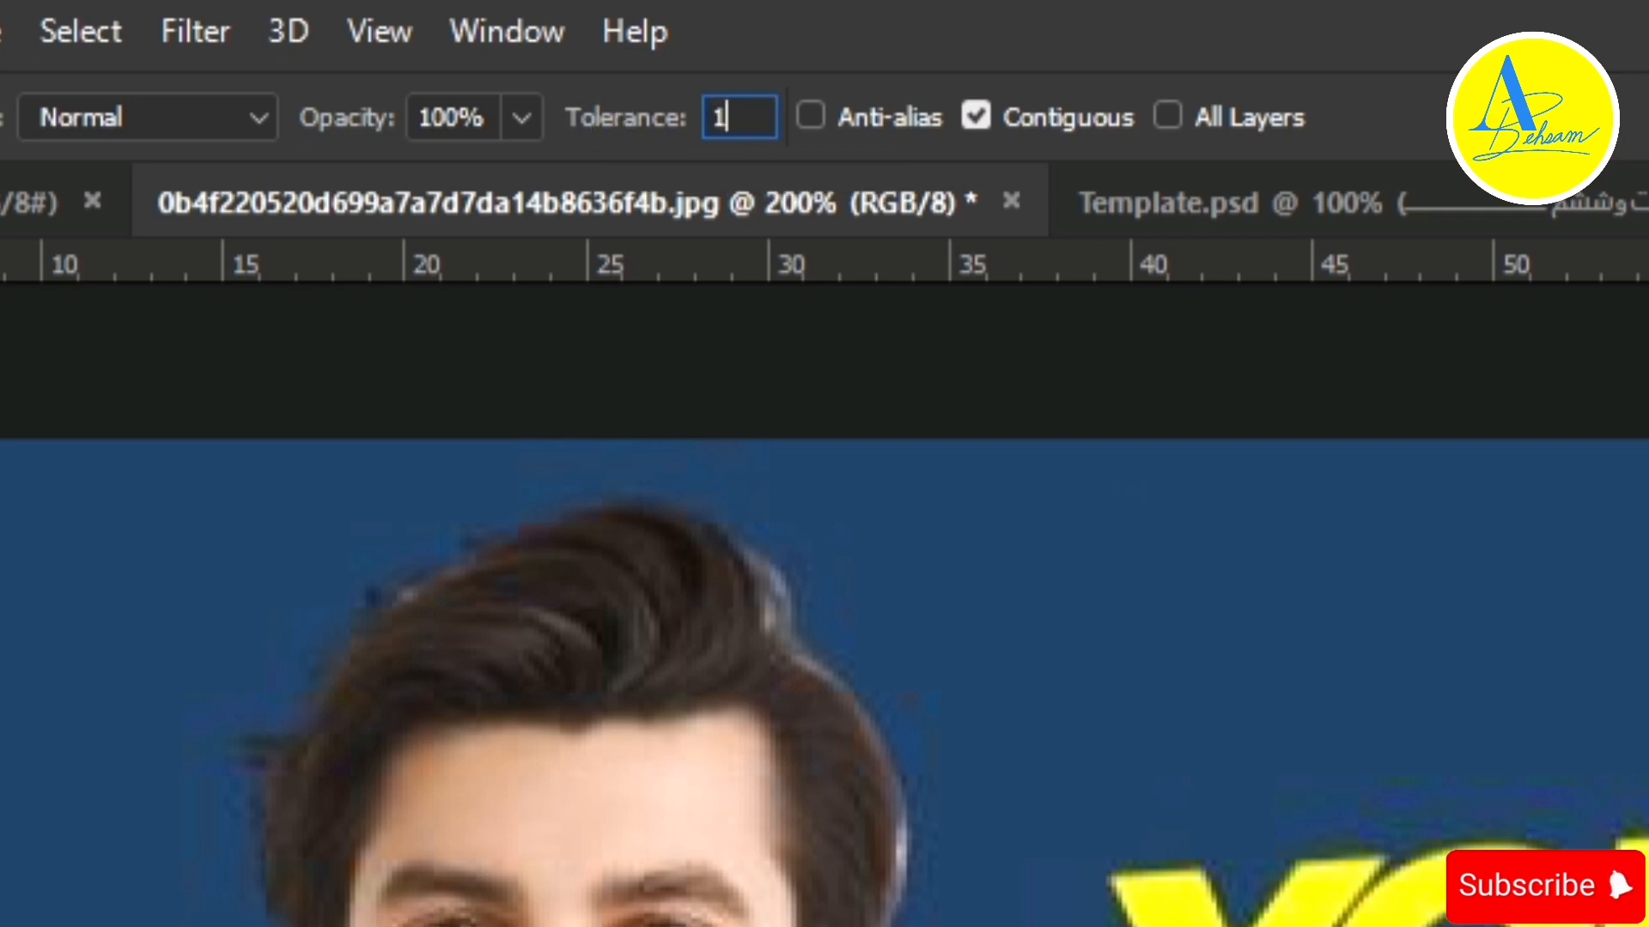
key(Return)
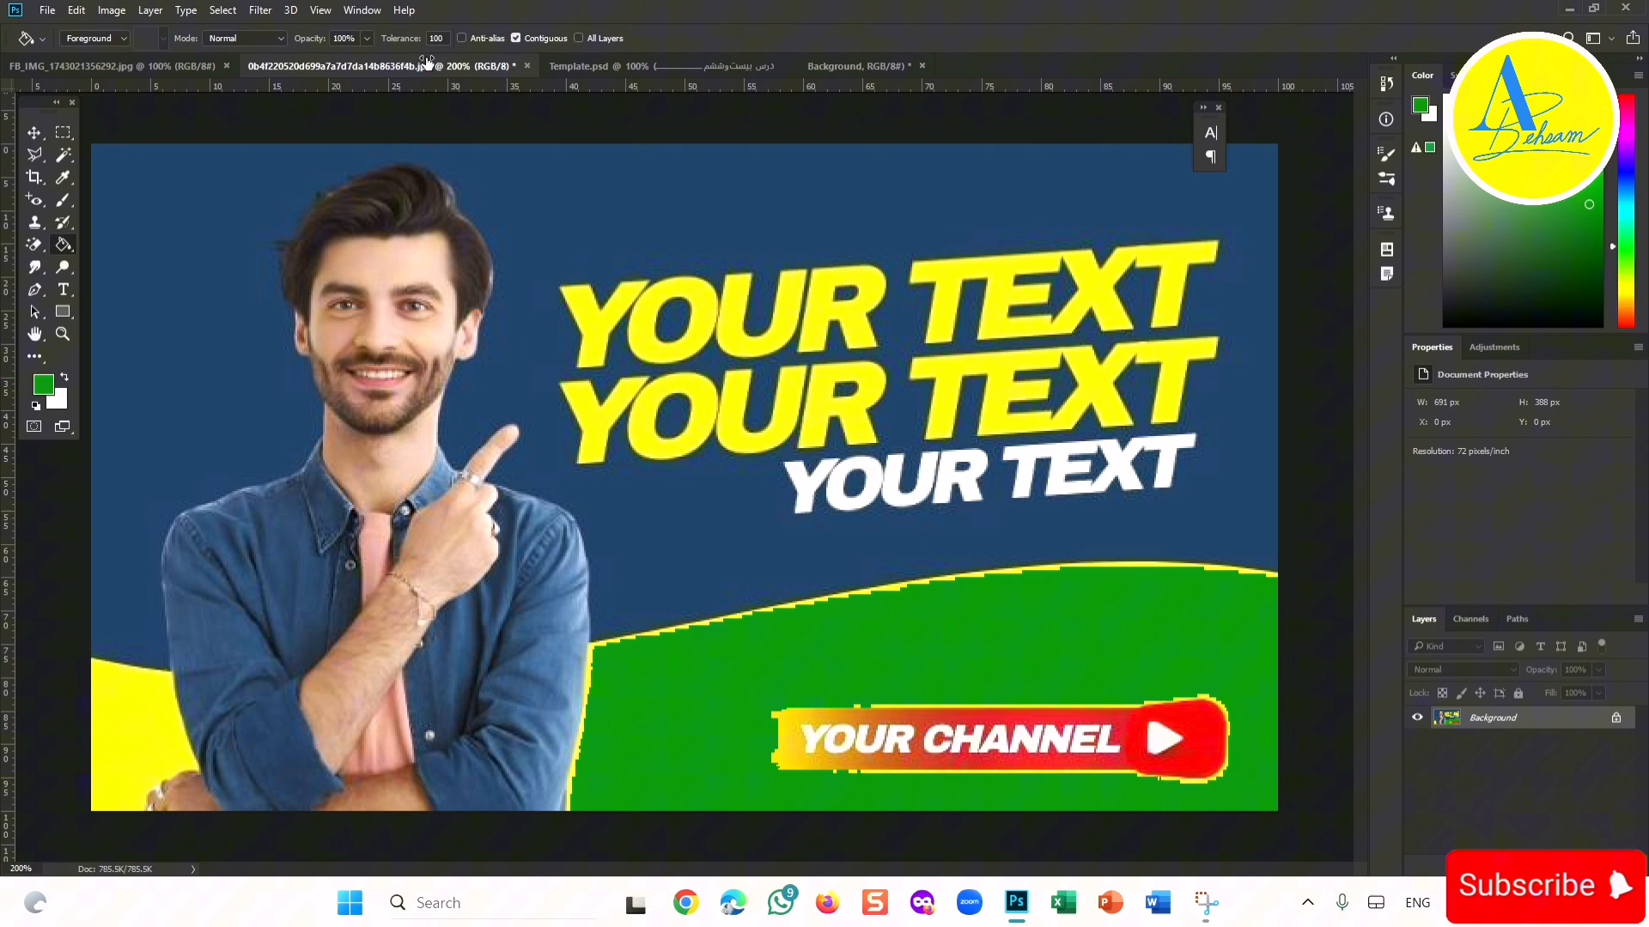
key(ctrl+z)
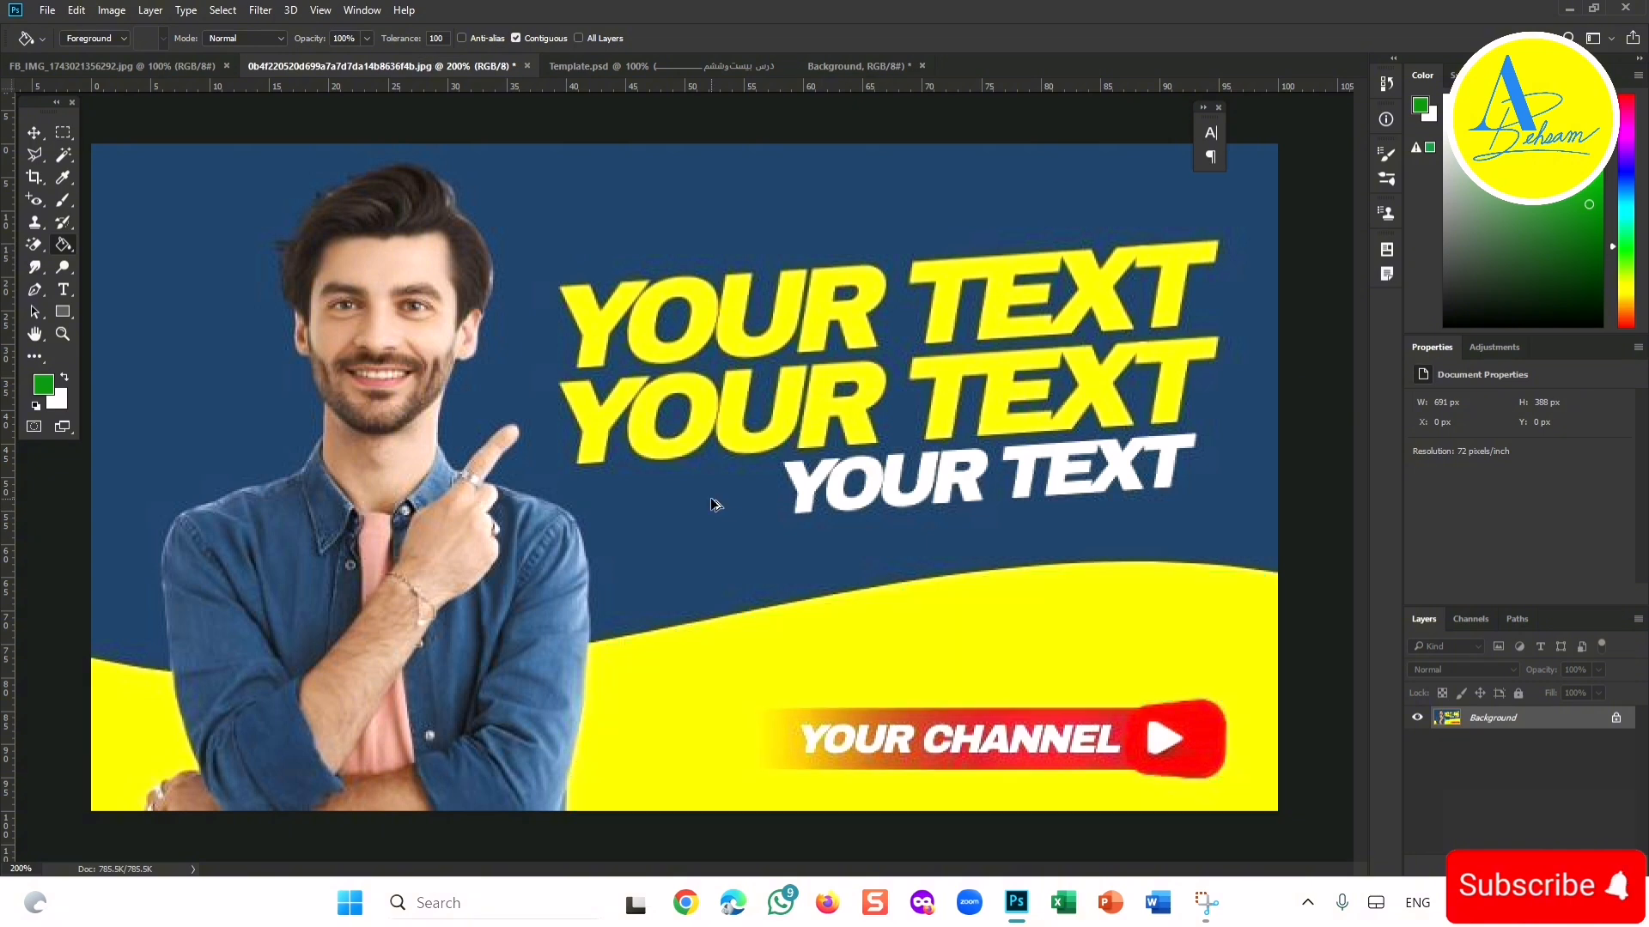
click(1046, 676)
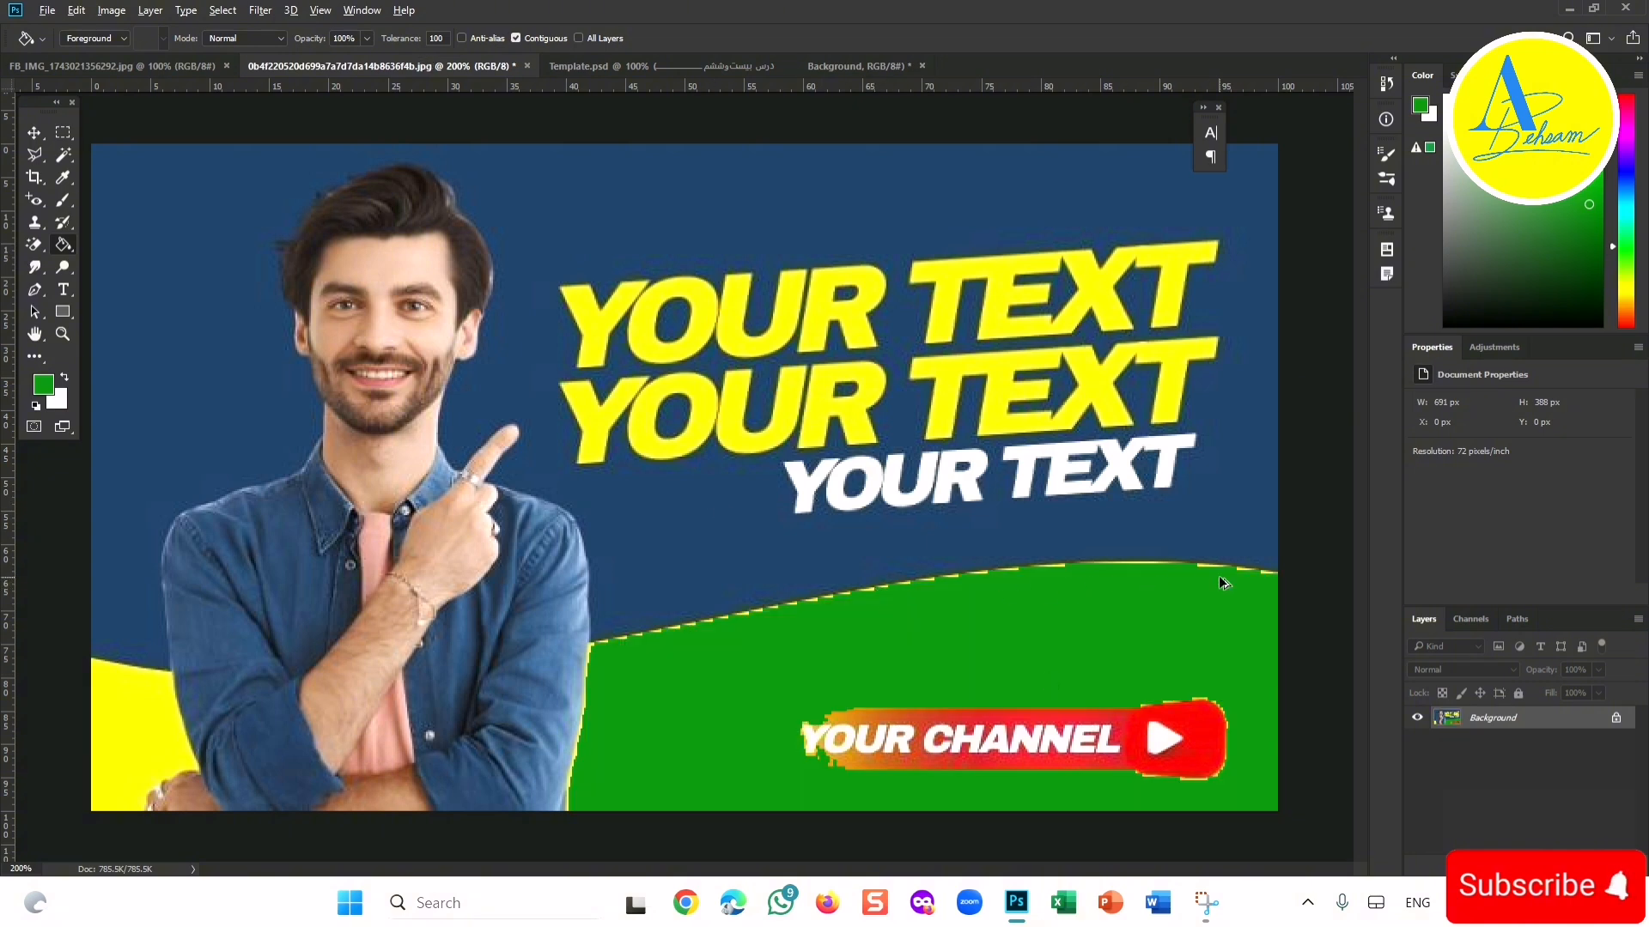
key(ctrl+z)
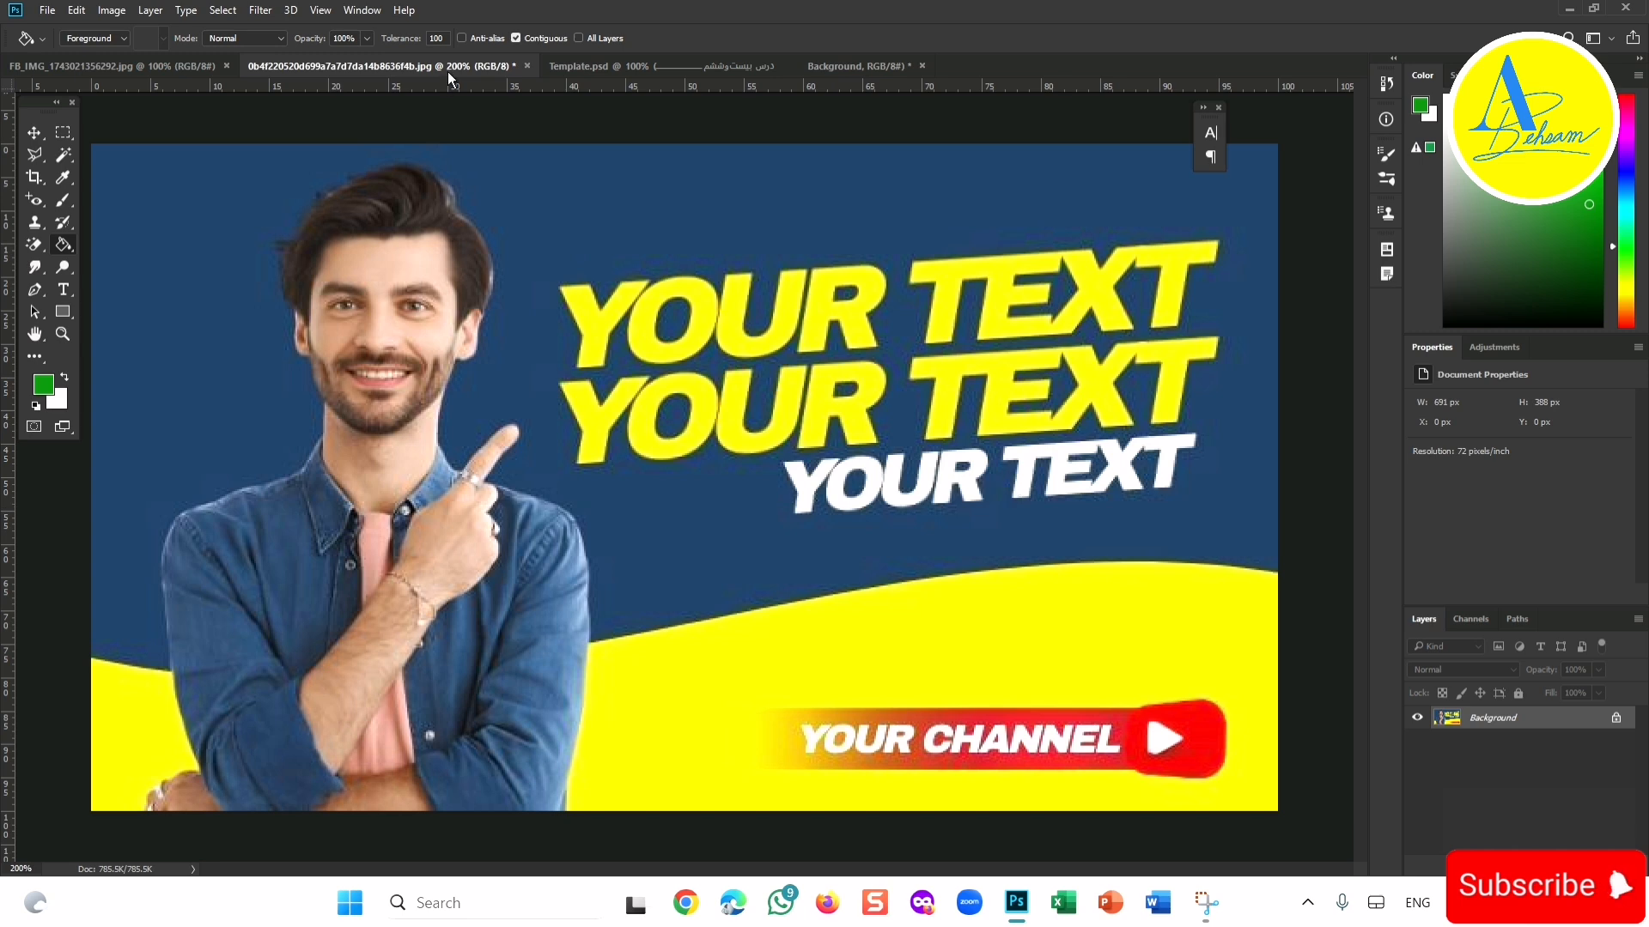
- Set the tolerance to 150, test green fills on the yellow wave and second text line, undo them, and turn off Contiguous
click(410, 38)
text(150)
click(926, 658)
click(709, 415)
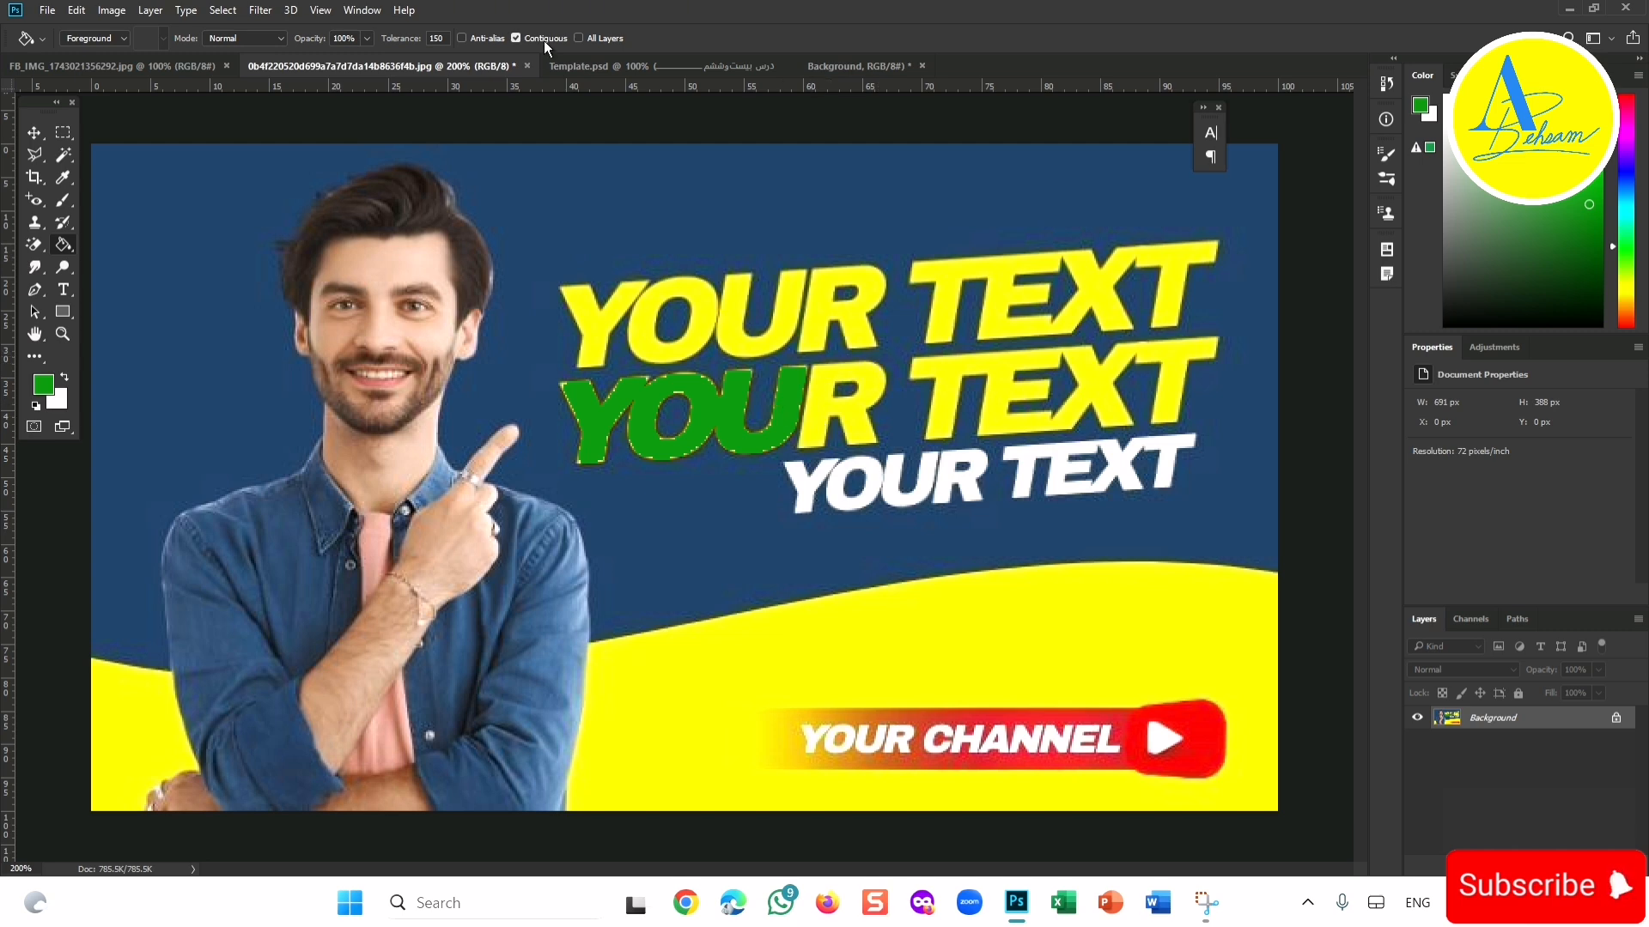
key(ctrl+z)
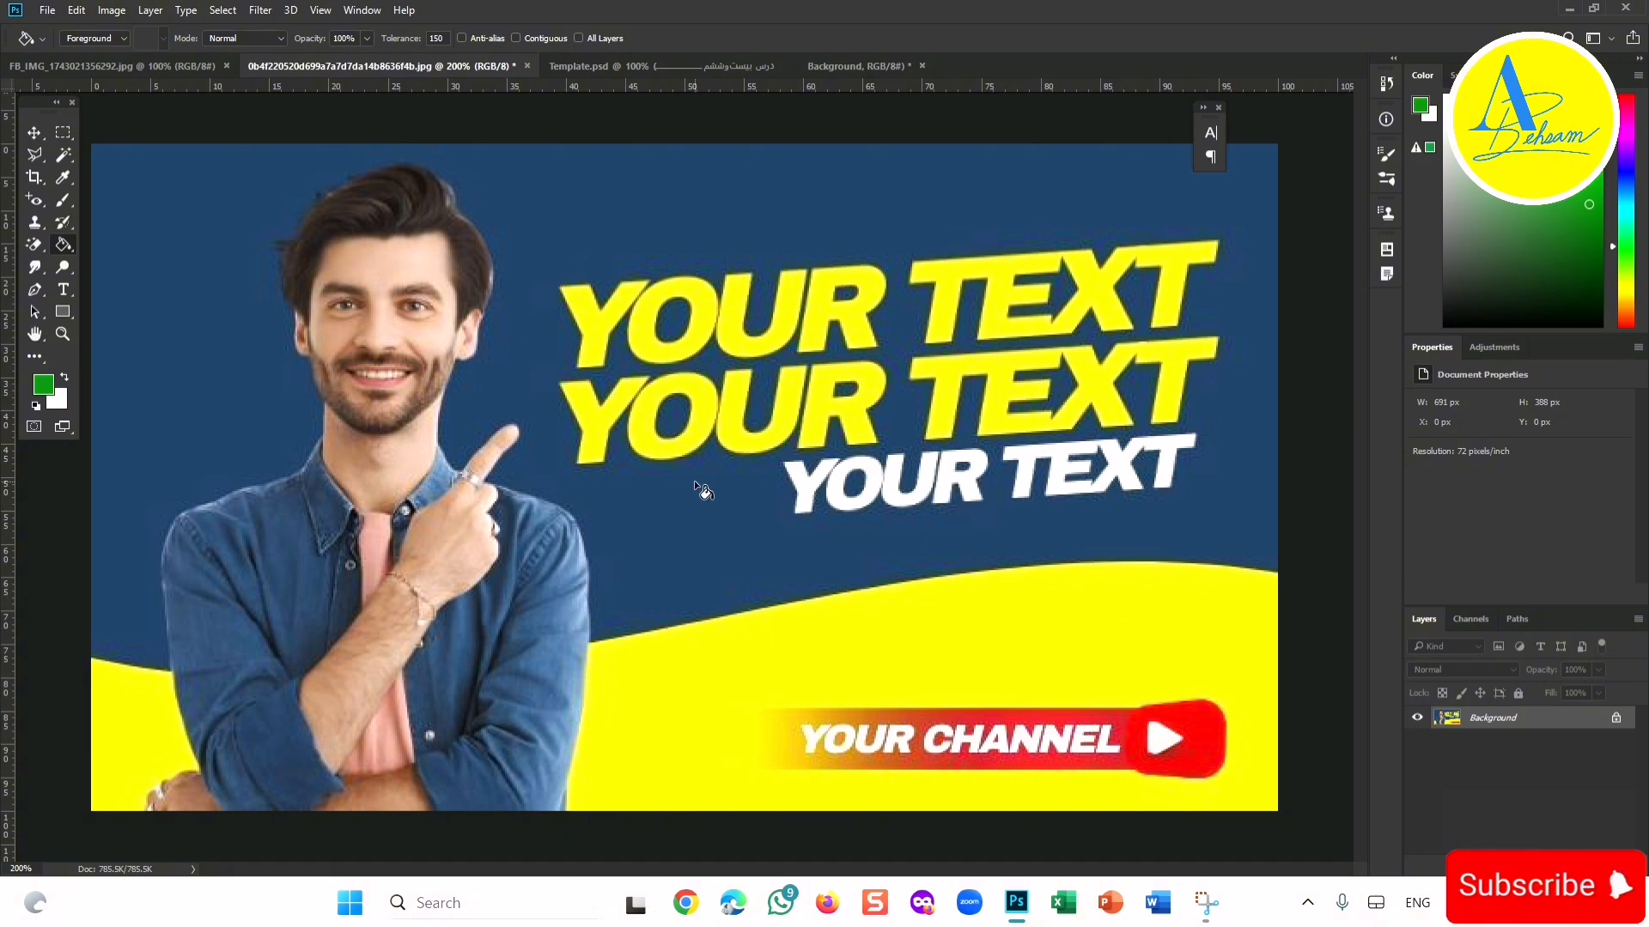
- With Contiguous off, try filling the yellow lettering and the white lettering with green, undoing each fill
click(588, 415)
key(ctrl+z)
click(804, 486)
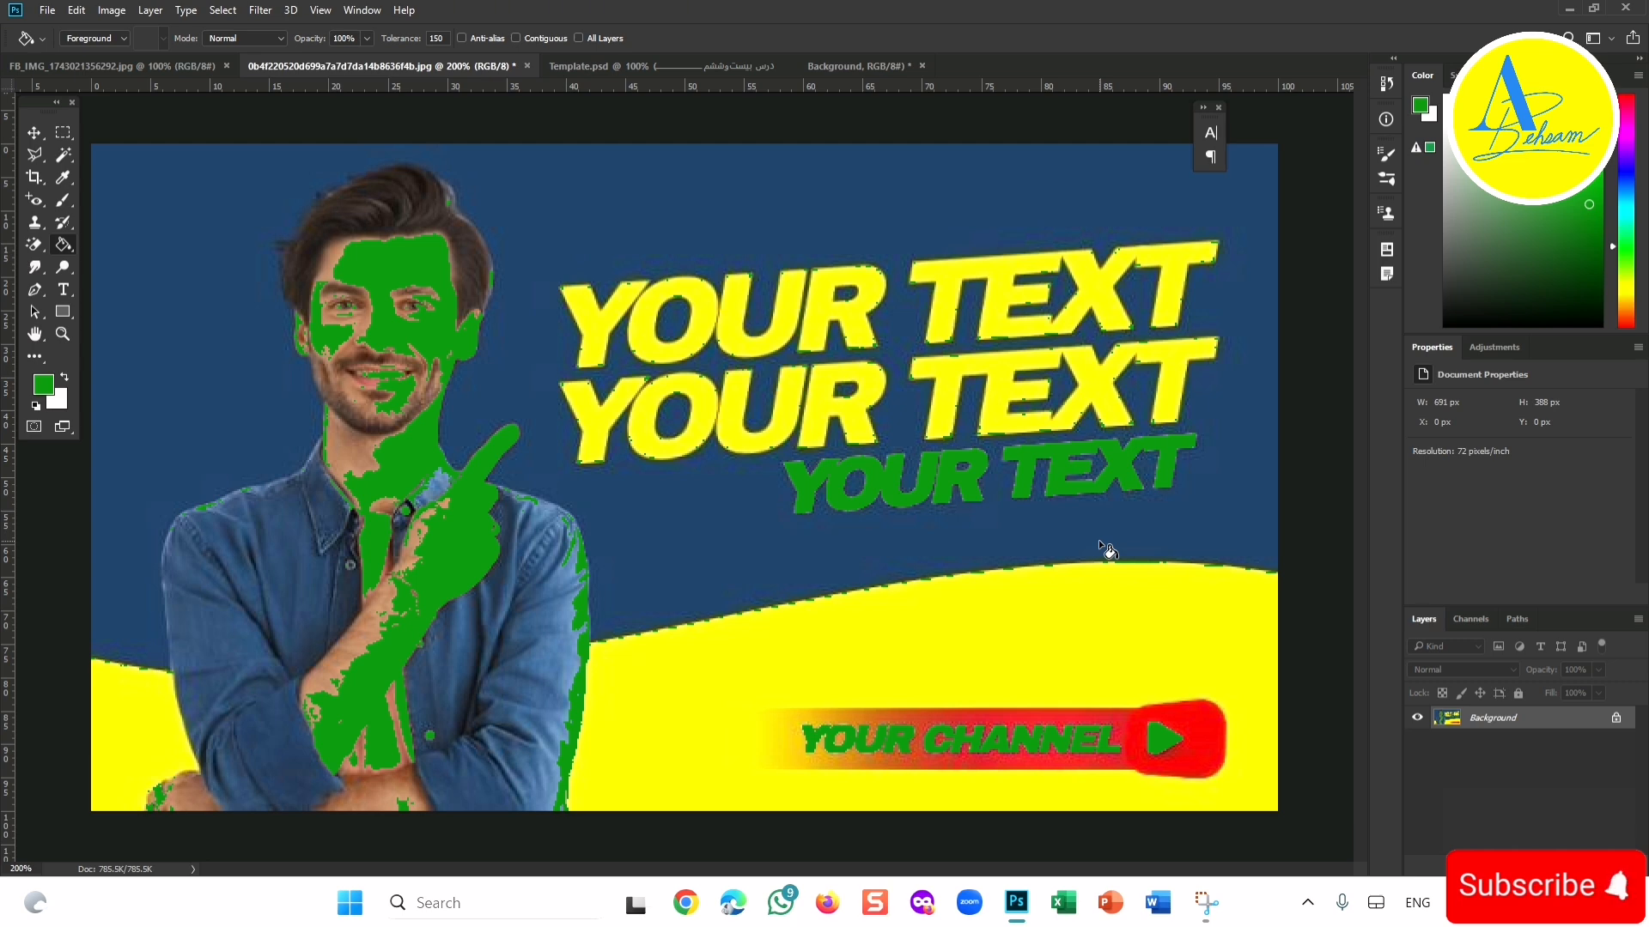
key(ctrl+z)
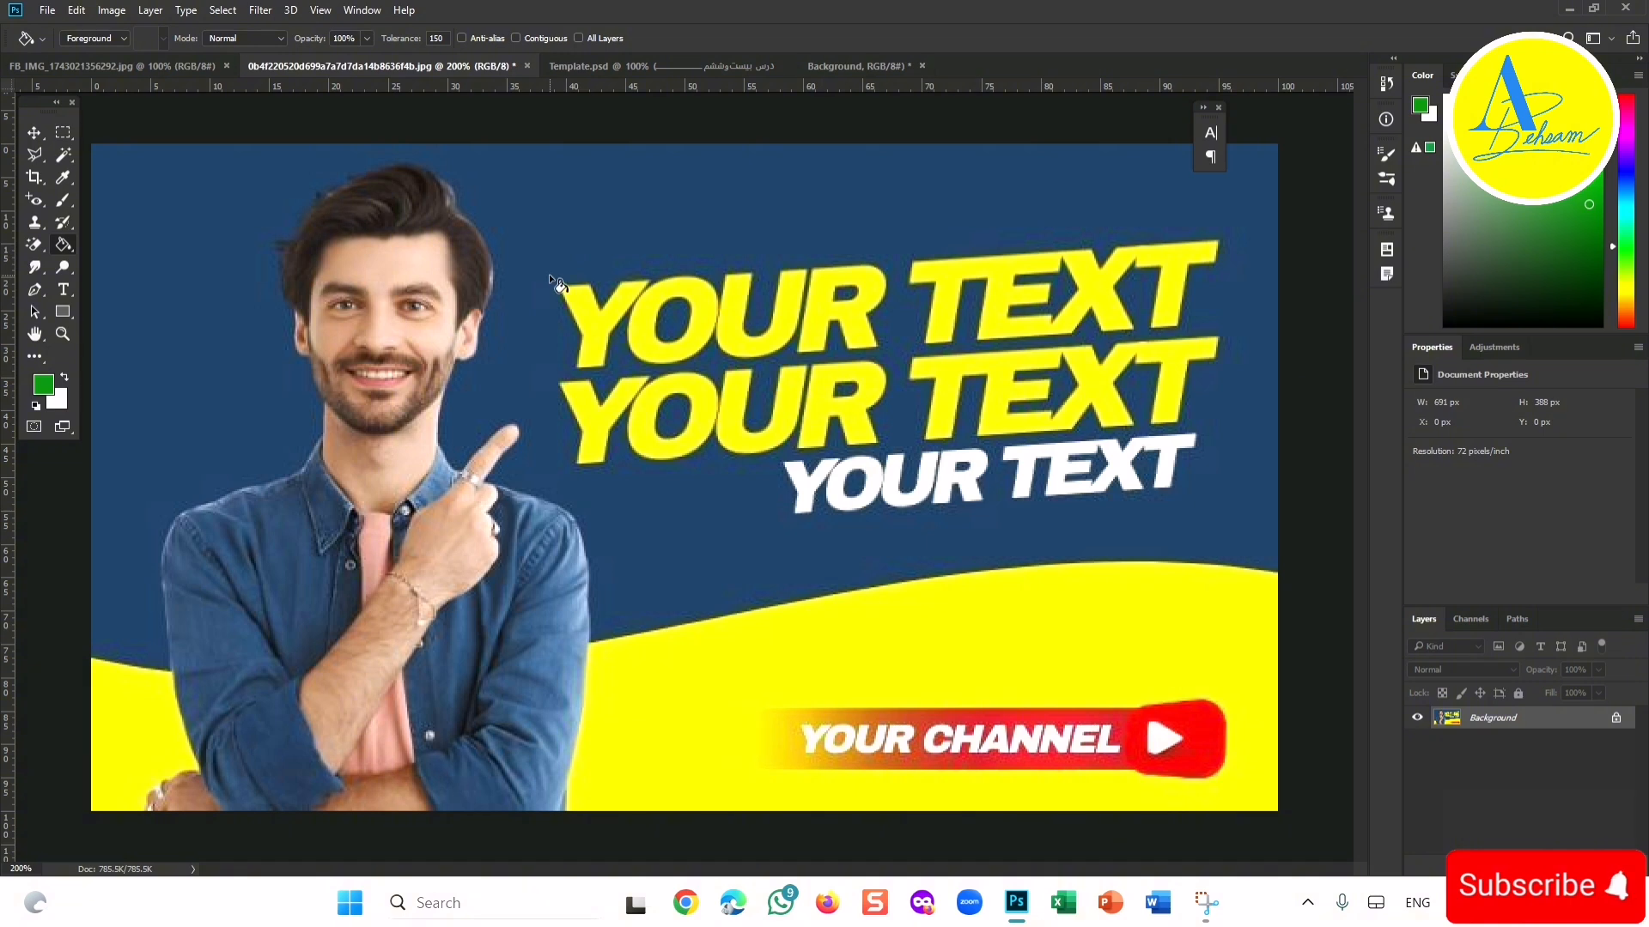
- Try filling a rectangular marquee selection in the blue area above the headline with green, and undo the fill
click(67, 136)
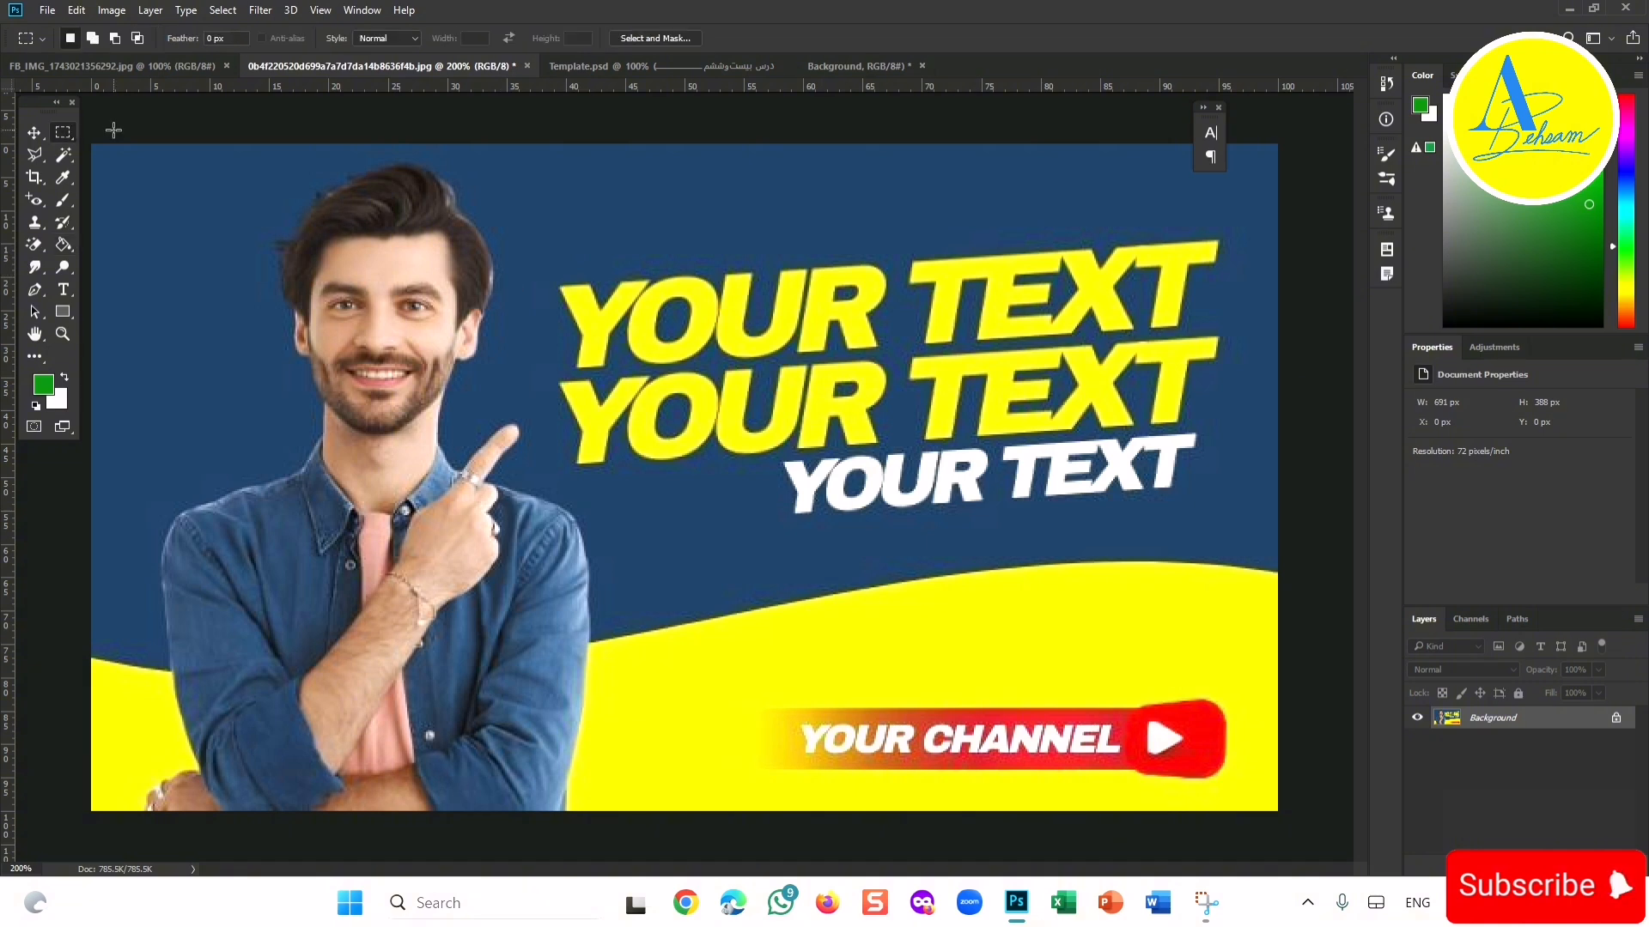
drag(531, 172, 975, 241)
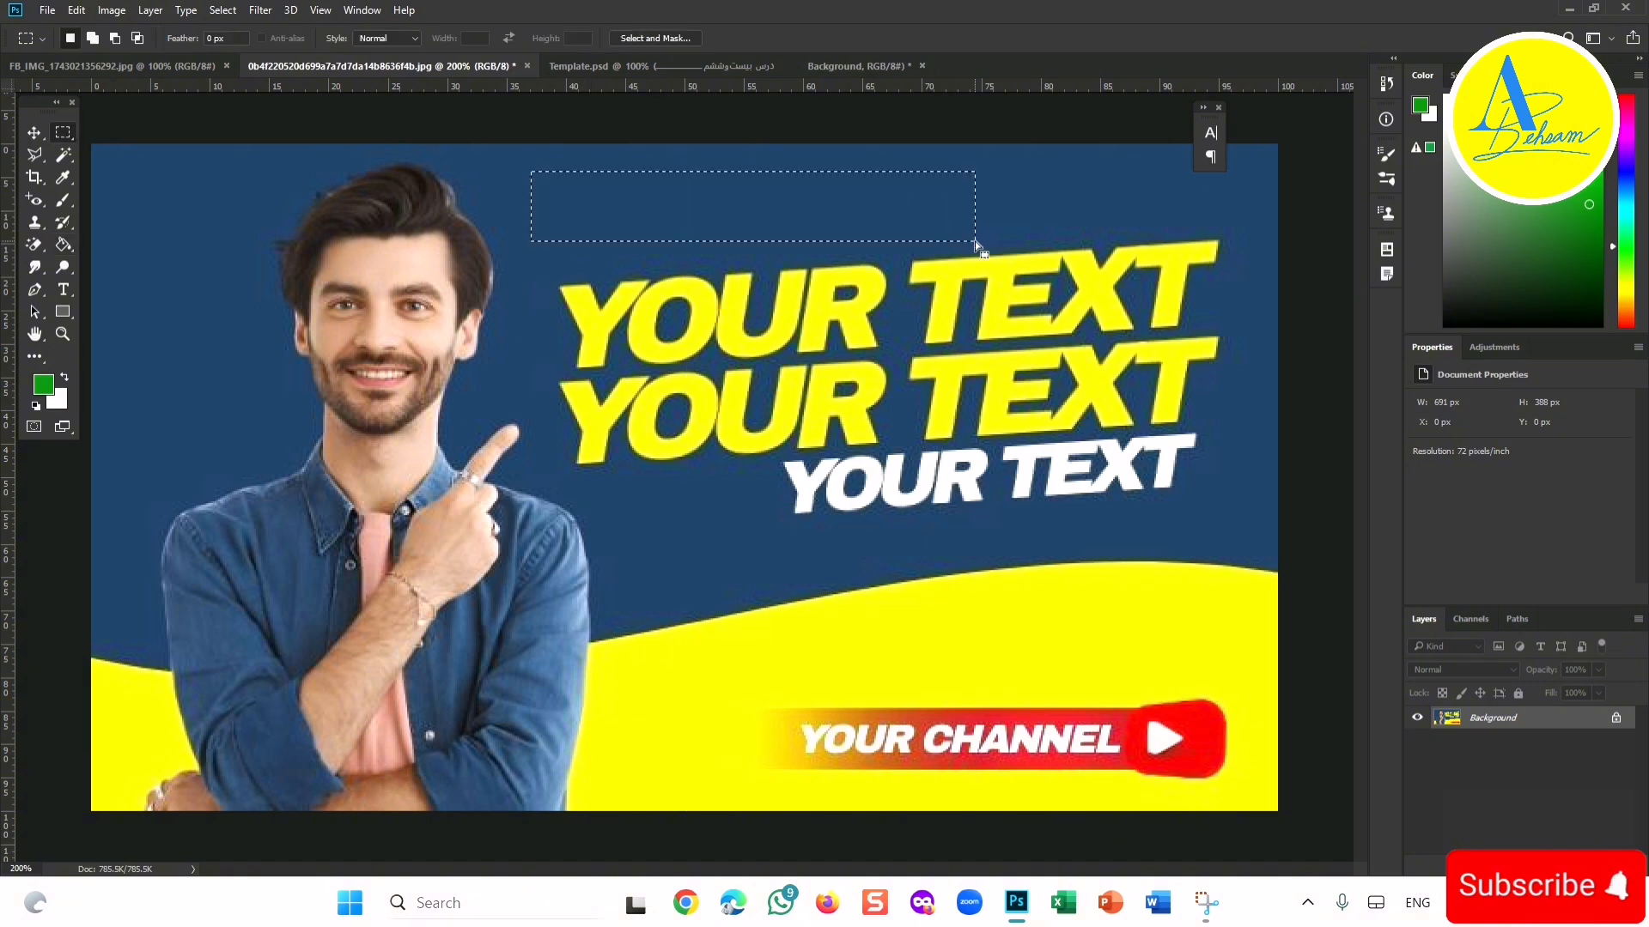
click(64, 246)
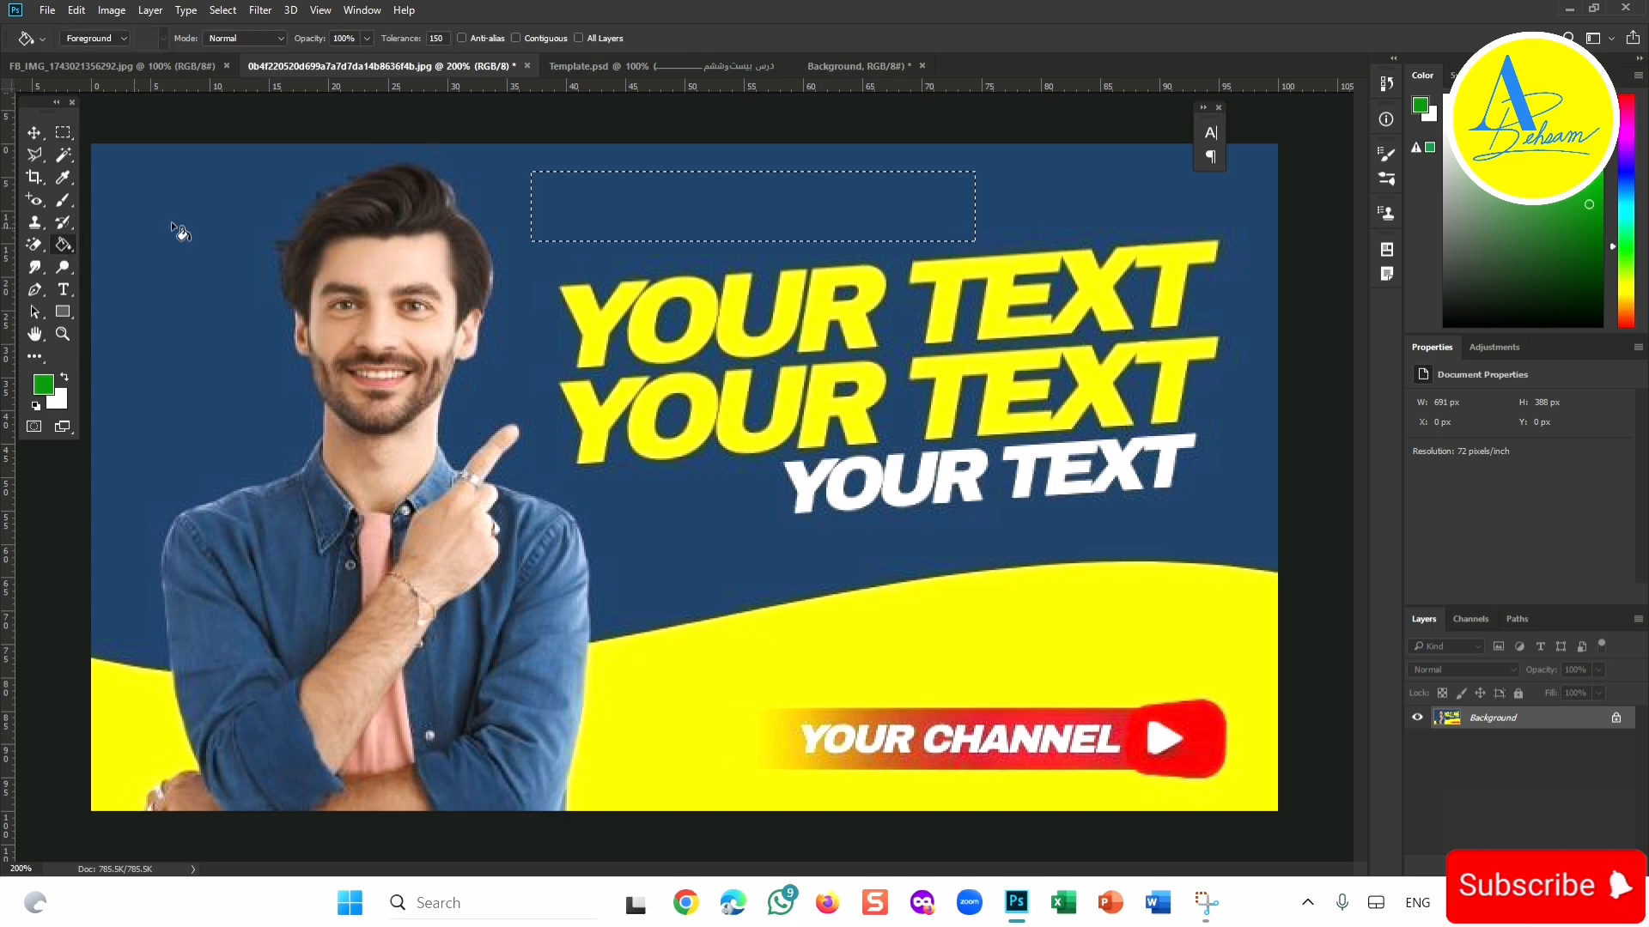
click(747, 199)
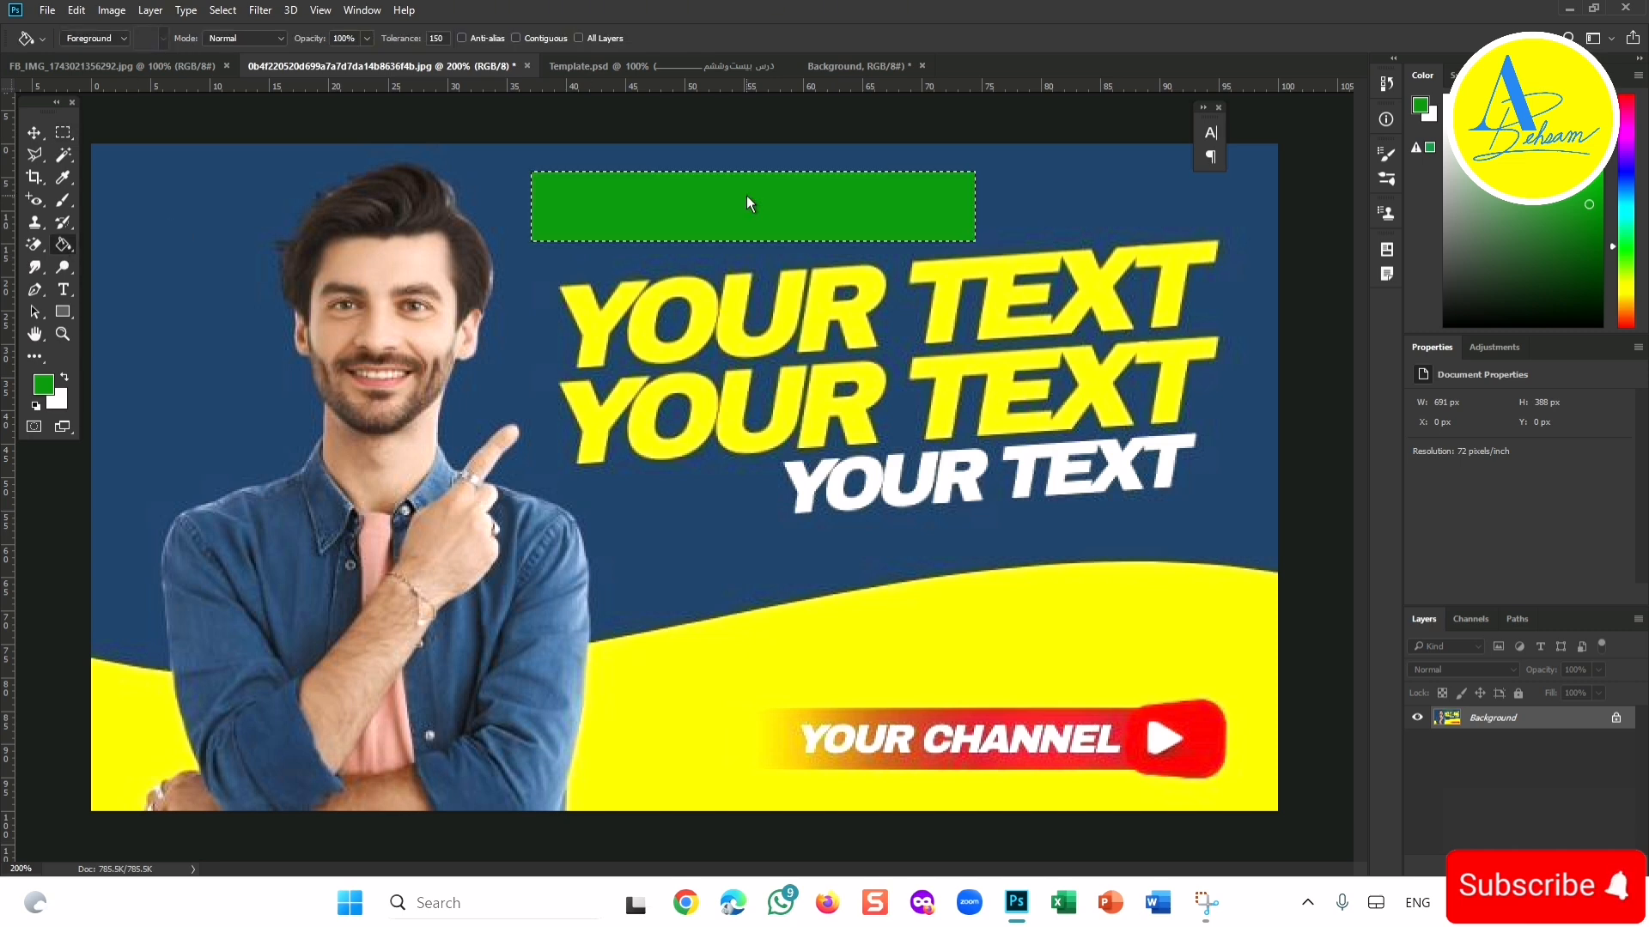
key(ctrl+z)
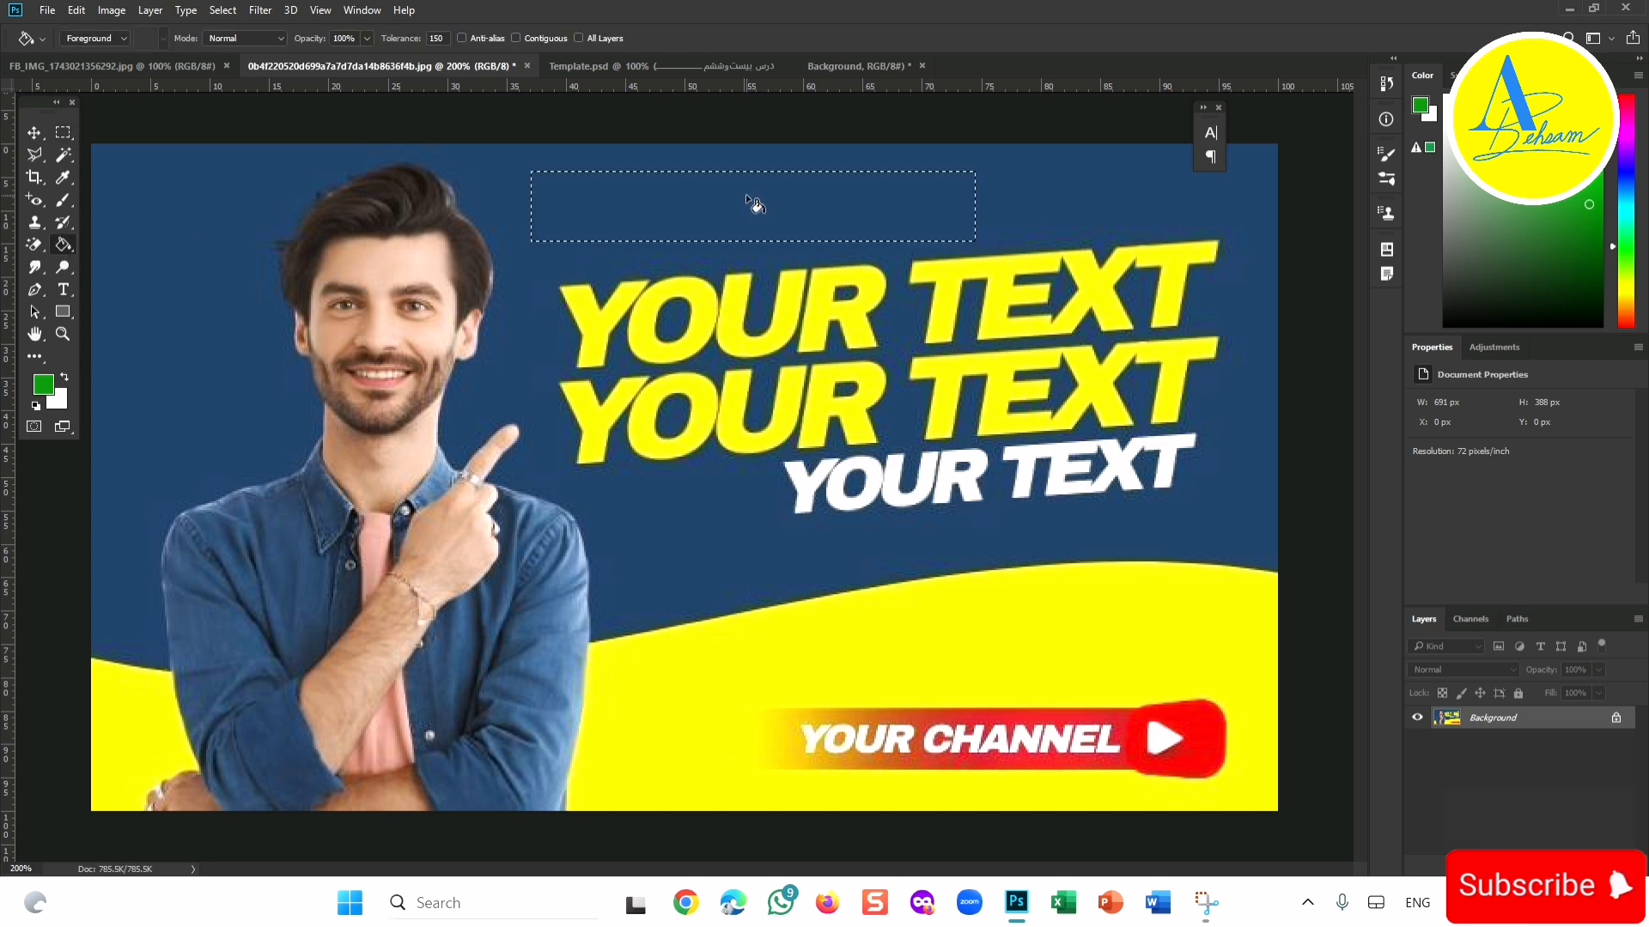
- Select the whole letter O of the second yellow text line with the Magic Wand tool
click(64, 155)
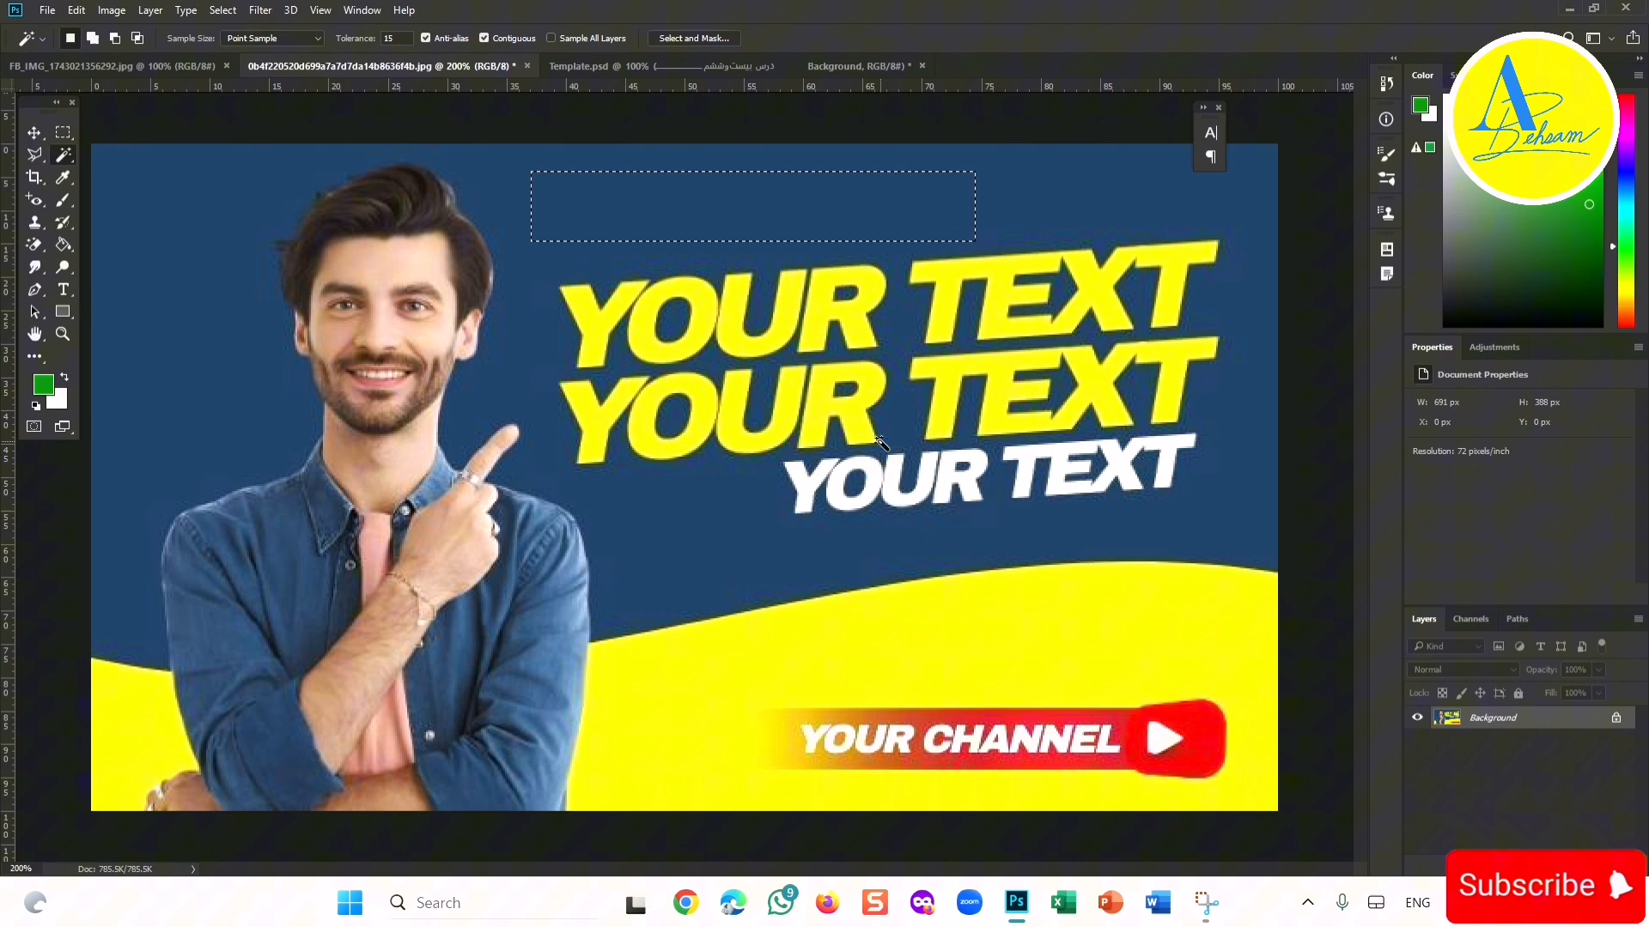
click(708, 417)
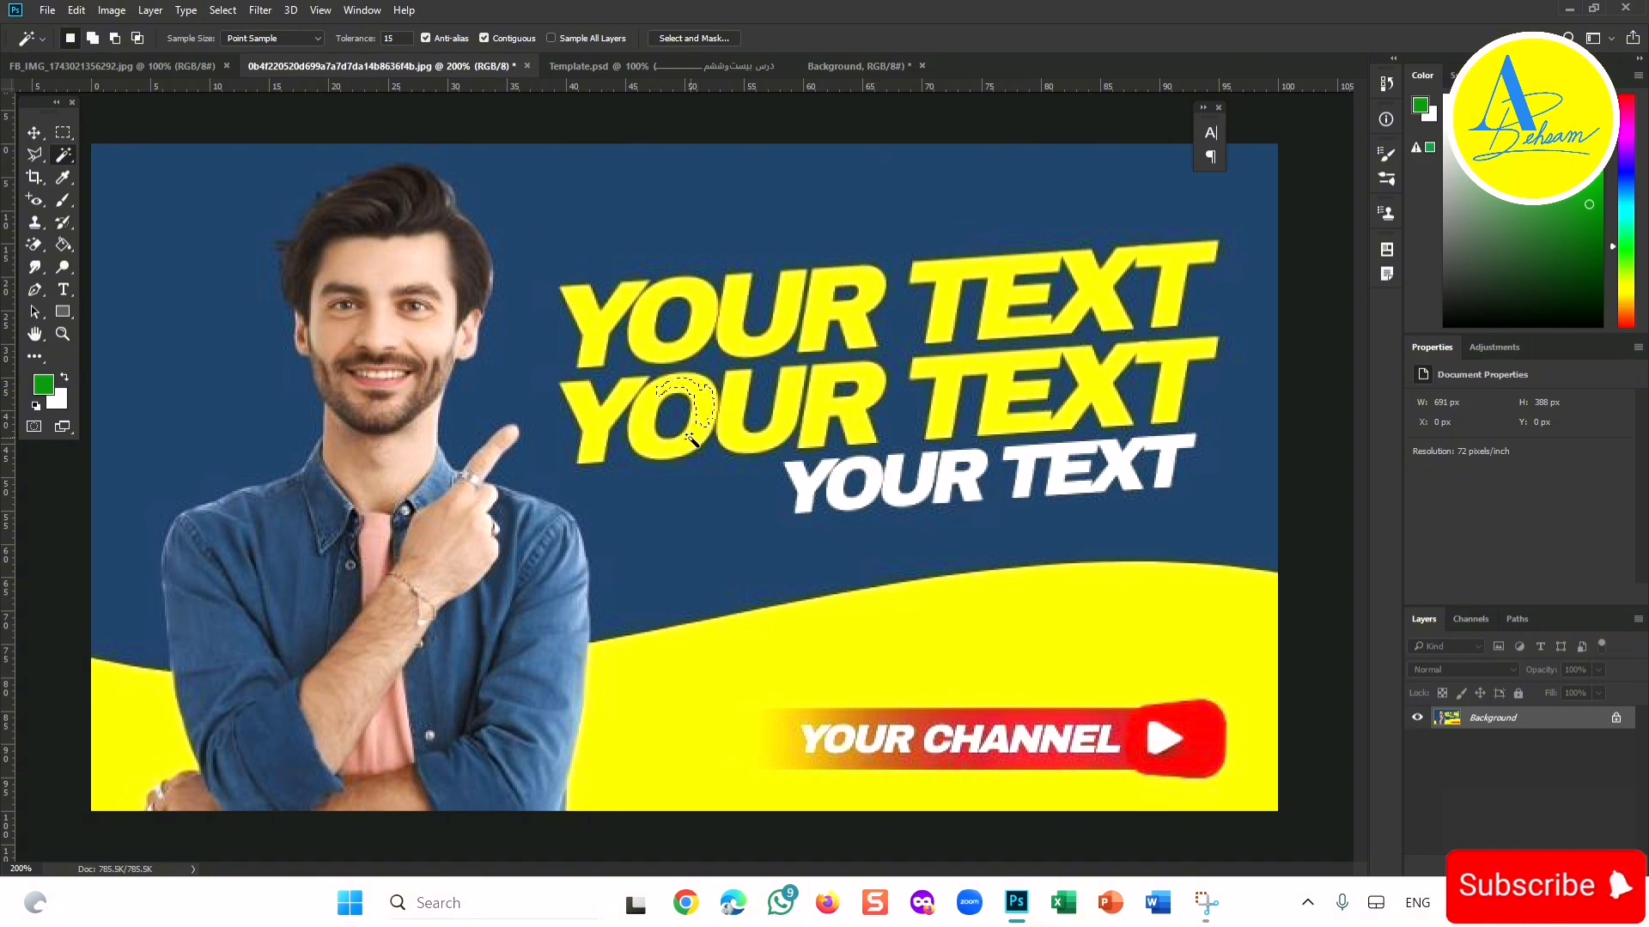
shift+click(692, 440)
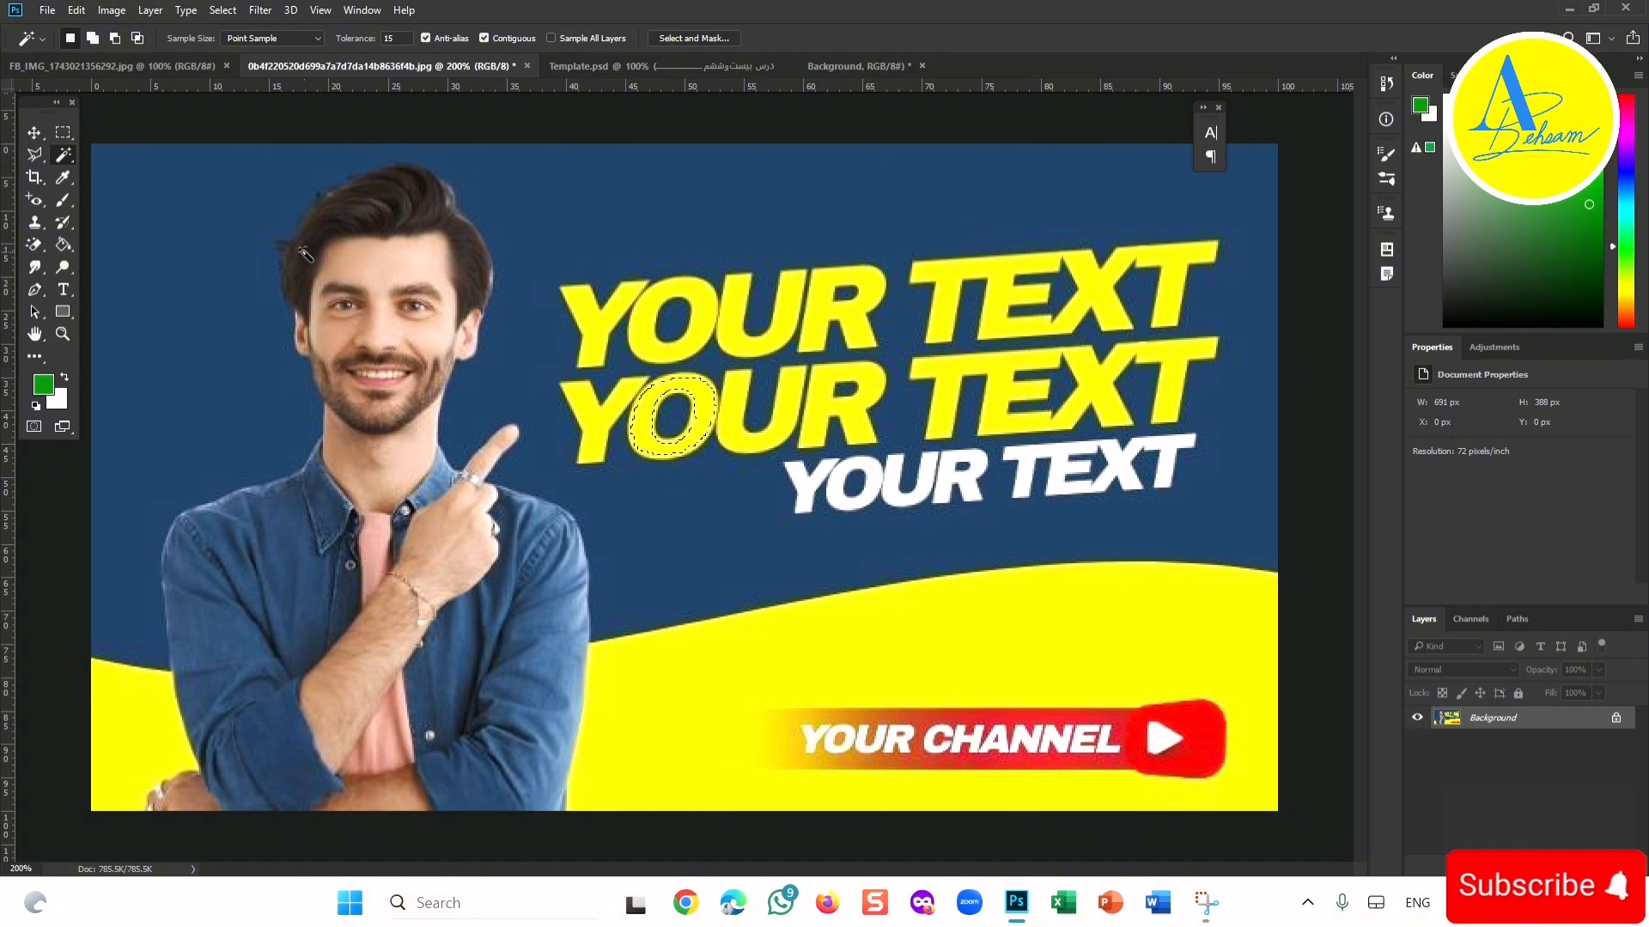